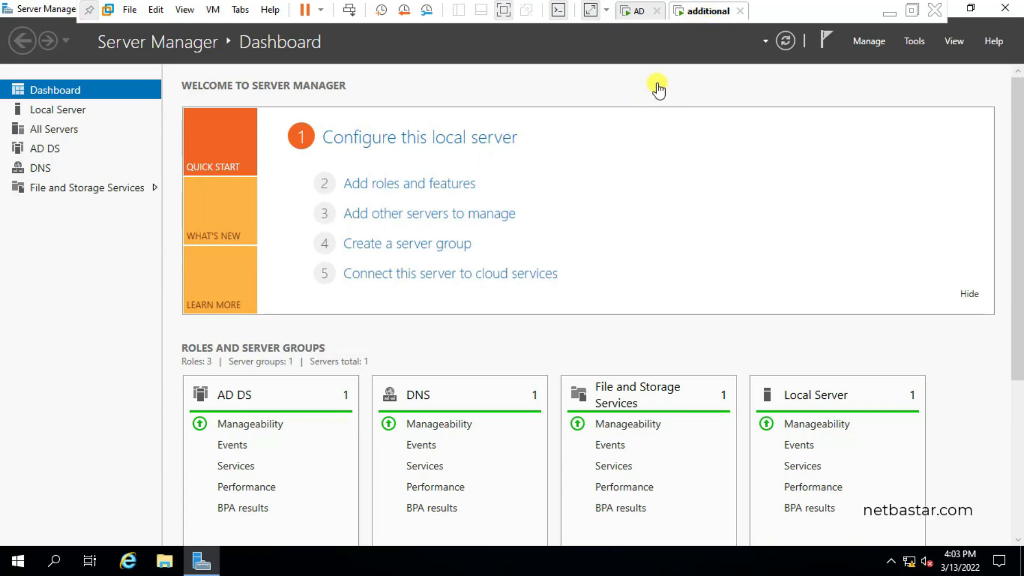
Switch to the AD virtual machine and open its Windows search.
{"action": "left_click", "coordinate": [635, 10]}
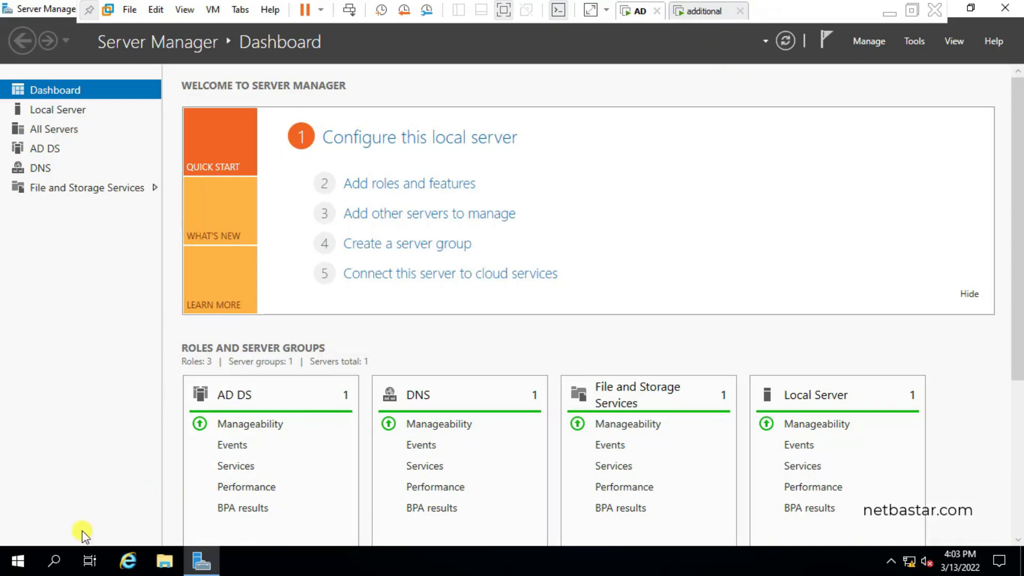
{"action": "left_click", "coordinate": [63, 561]}
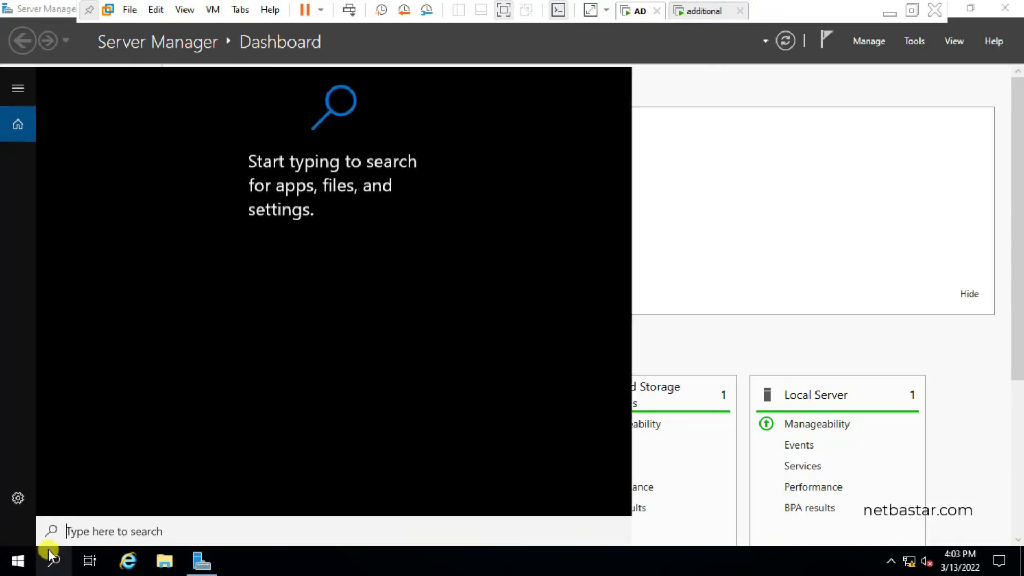
{"action": "type", "text": "mm"}
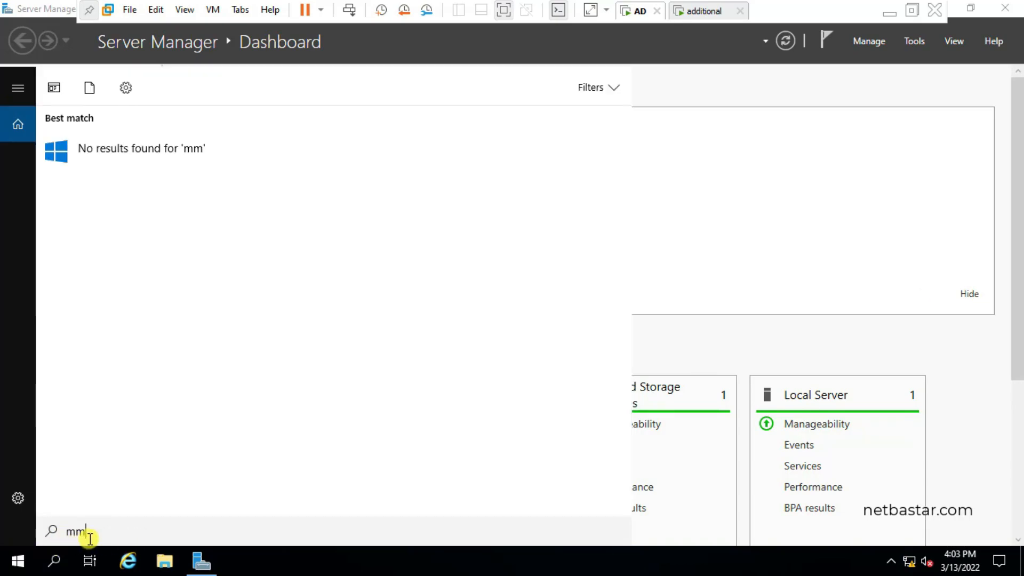
{"action": "type", "text": "c"}
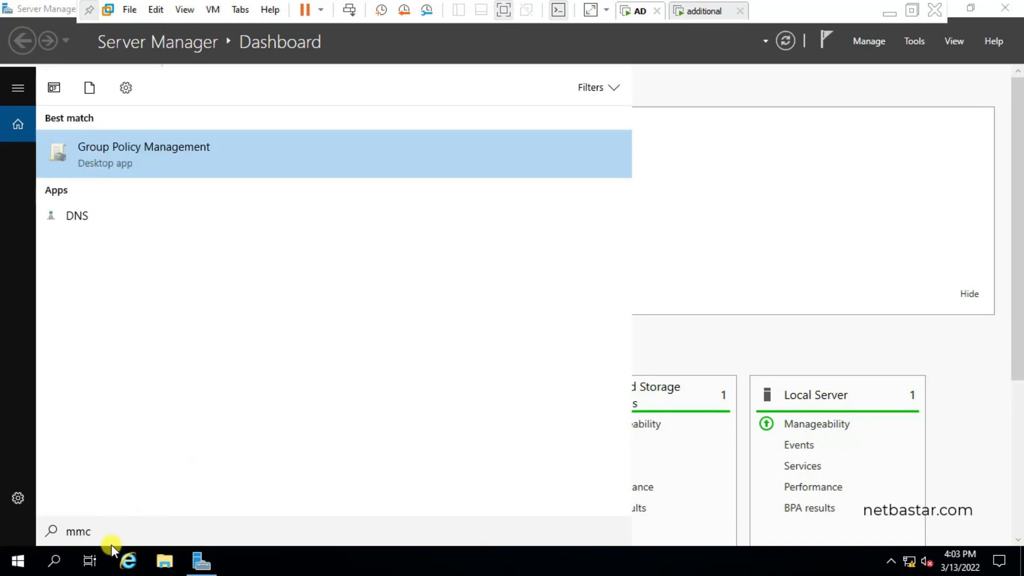
{"action": "key", "text": "BackSpace"}
{"action": "key", "text": "BackSpace"}
{"action": "key", "text": "BackSpace"}
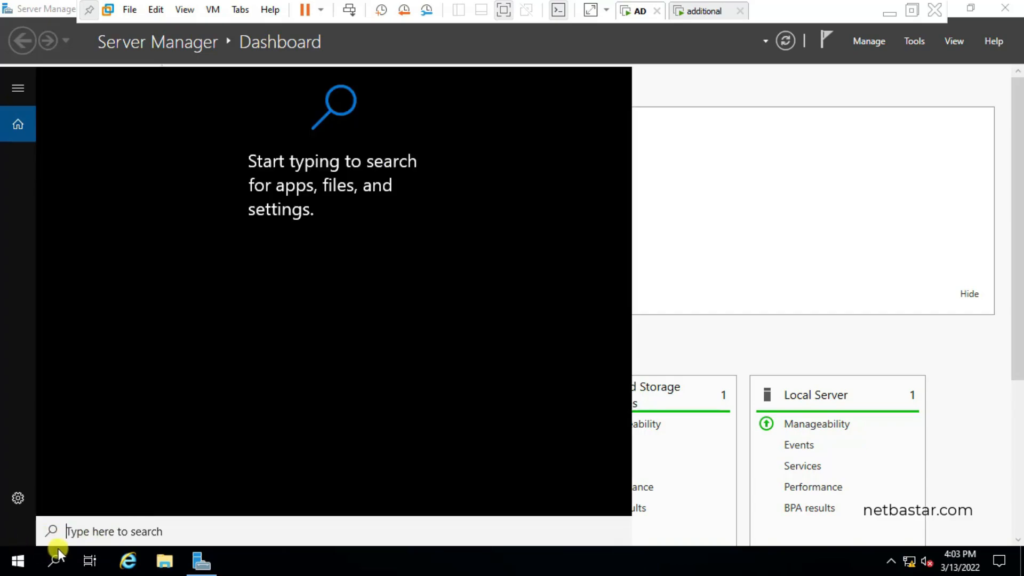
Find the Run app in Windows search and launch an empty management console with mmc.
{"action": "type", "text": "run"}
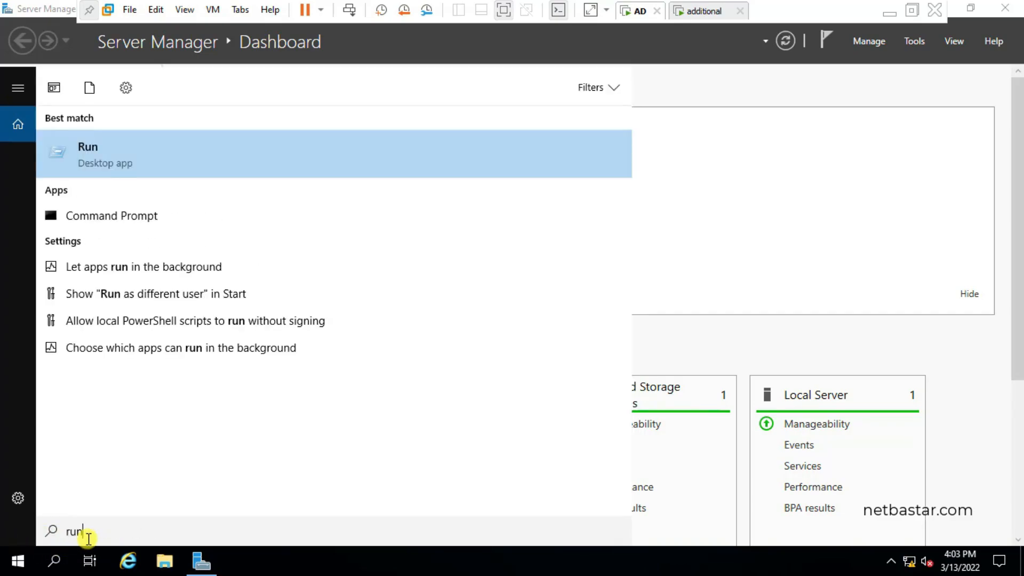
{"action": "key", "text": "Return"}
{"action": "type", "text": "mmc"}
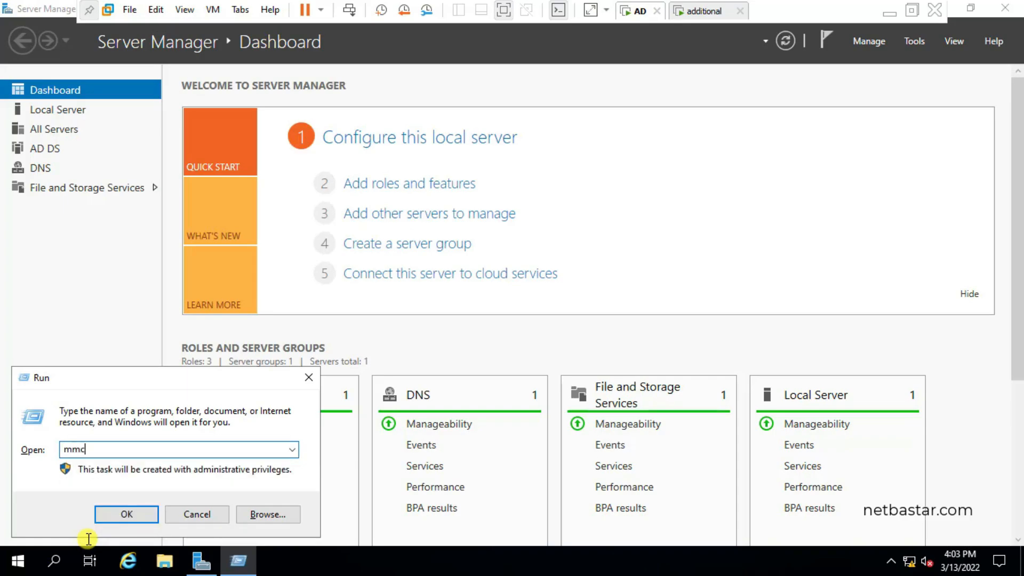
{"action": "key", "text": "Return"}
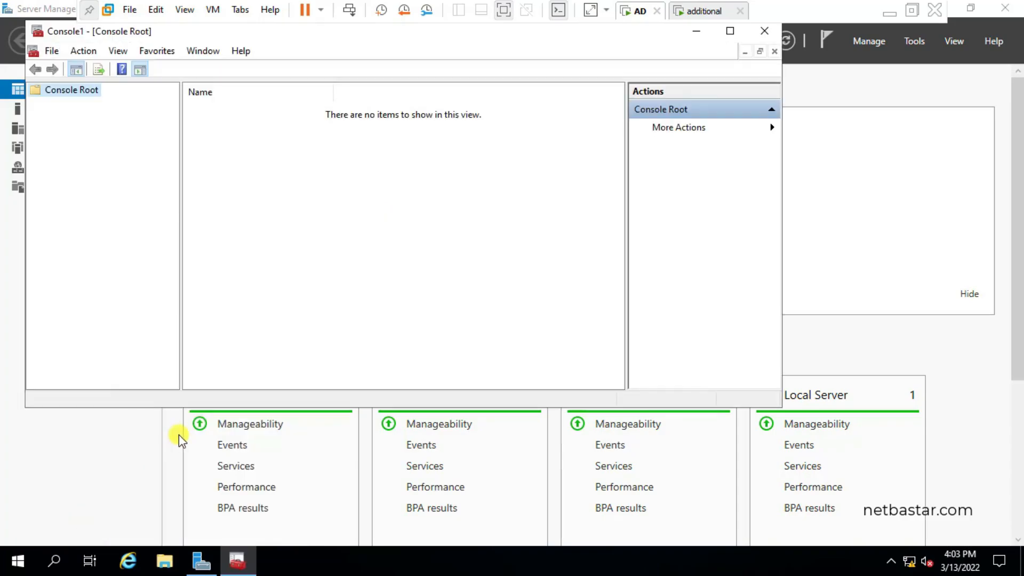
Check which Active Directory snap-ins are available for the console, and close the list without adding any.
{"action": "left_click", "coordinate": [53, 52]}
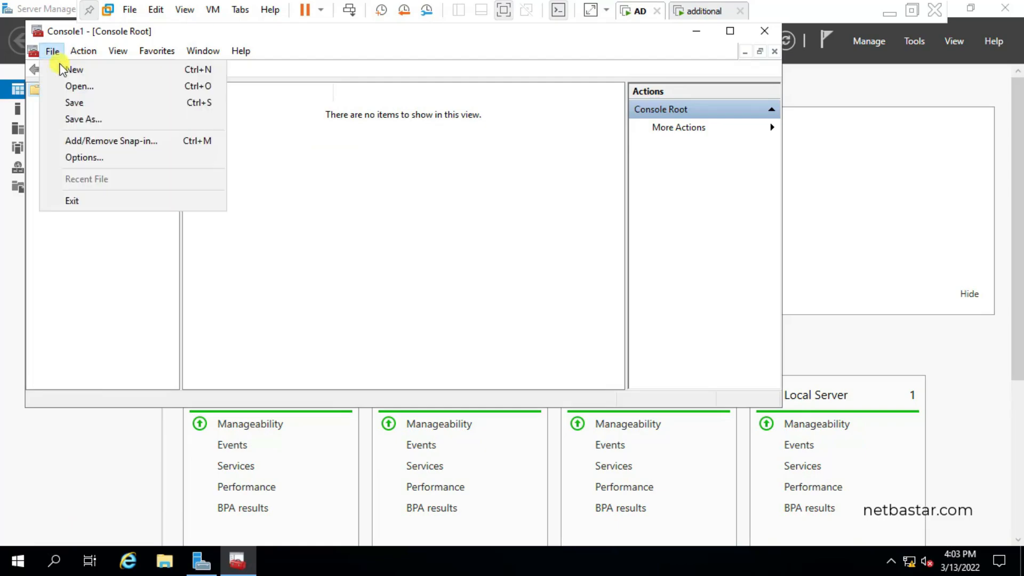
{"action": "left_click", "coordinate": [121, 142]}
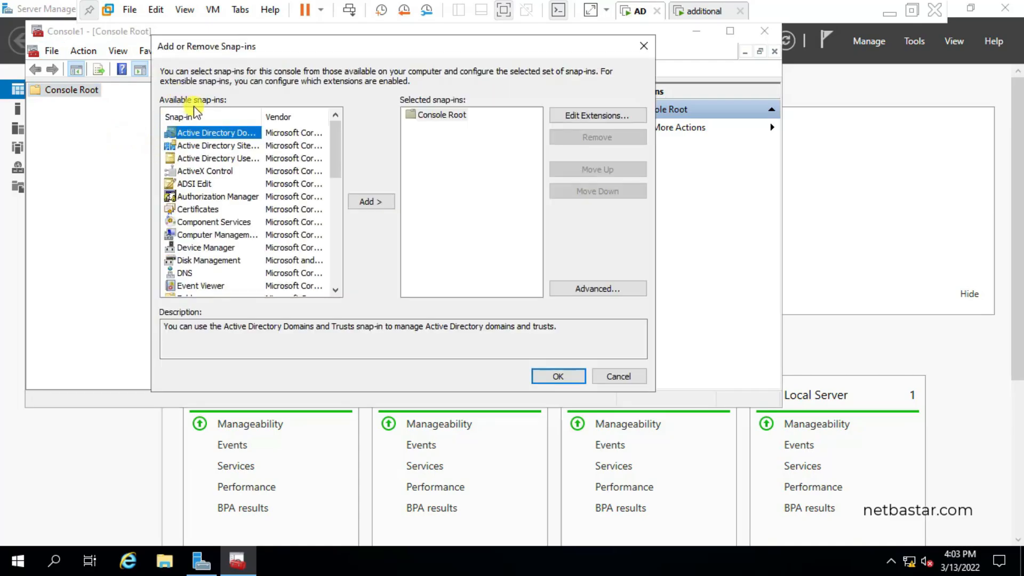
{"action": "left_click_drag", "start_coordinate": [295, 121], "coordinate": [297, 121]}
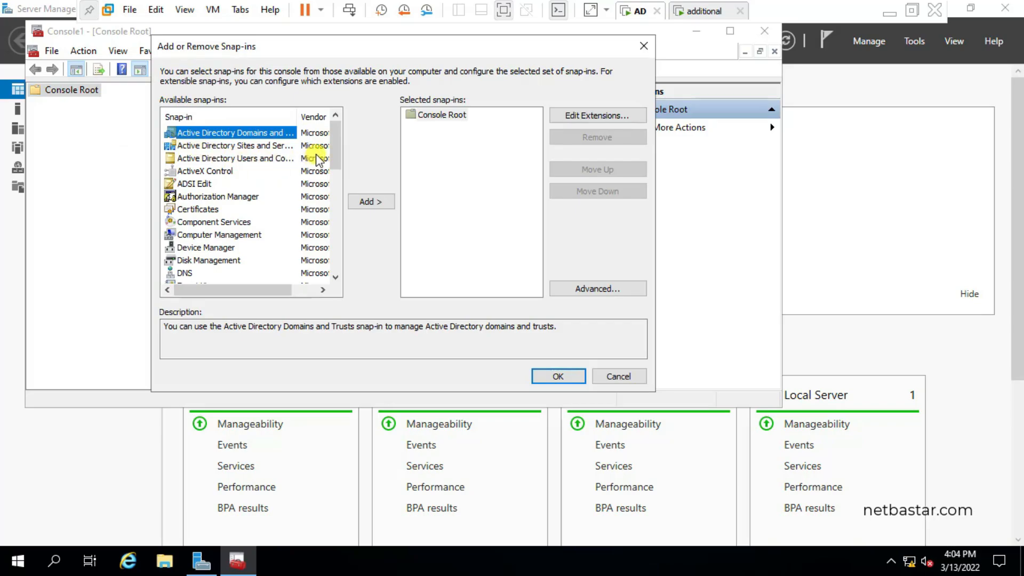
{"action": "mouse_move", "coordinate": [334, 144]}
{"action": "left_mouse_down"}
{"action": "mouse_move", "coordinate": [332, 268]}
{"action": "mouse_move", "coordinate": [323, 130]}
{"action": "left_mouse_up"}
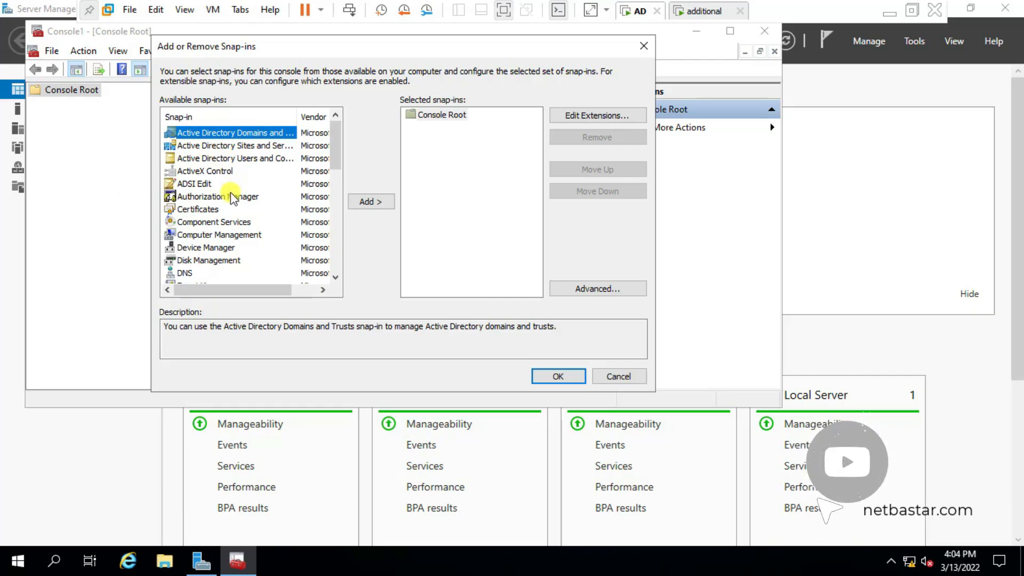
{"action": "left_click", "coordinate": [621, 376]}
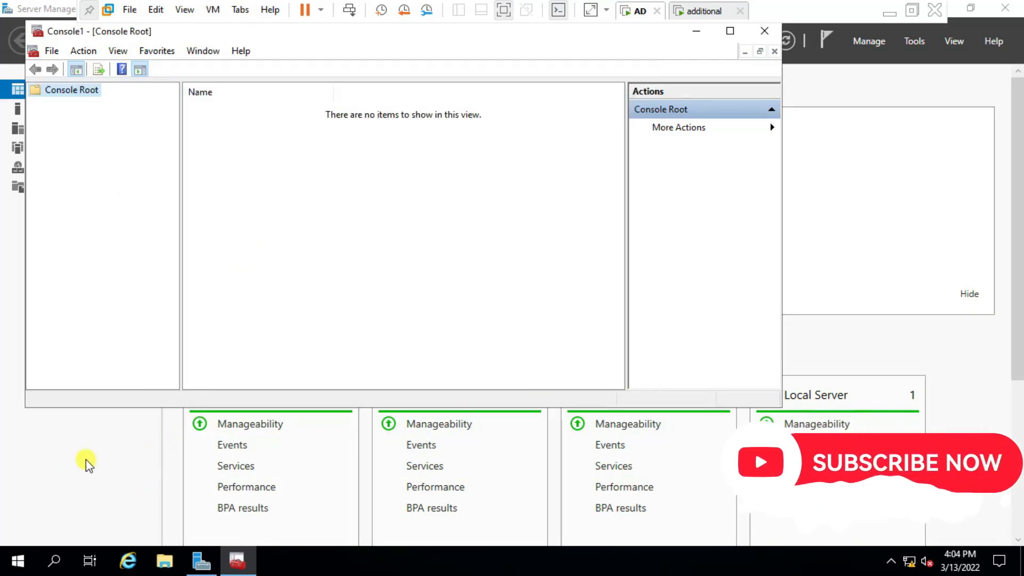
Register the schema management library by running "regsvr32 schmmgmt.dll" from the Run dialog.
{"action": "left_click", "coordinate": [55, 559]}
{"action": "type", "text": "run"}
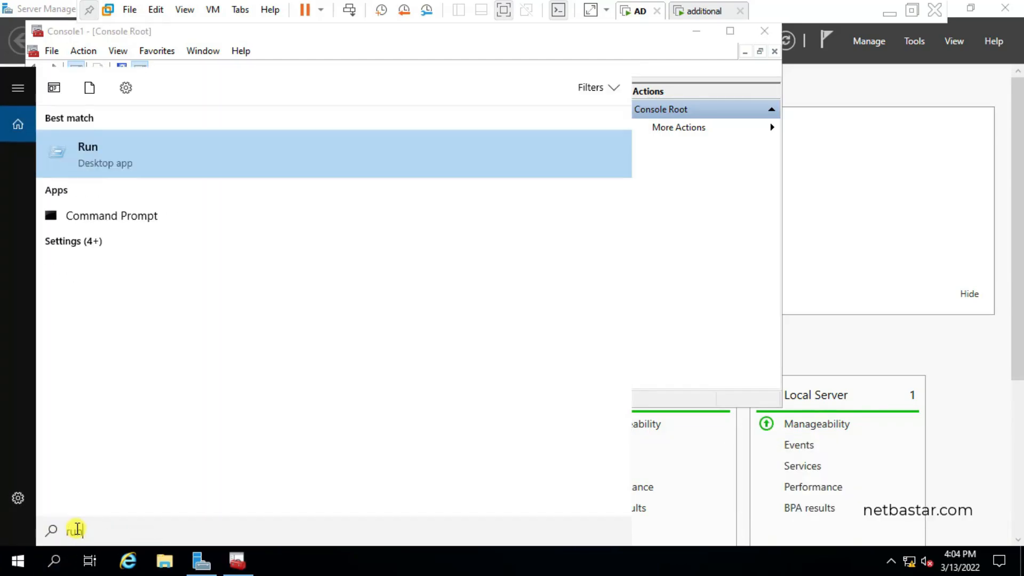
{"action": "key", "text": "Return"}
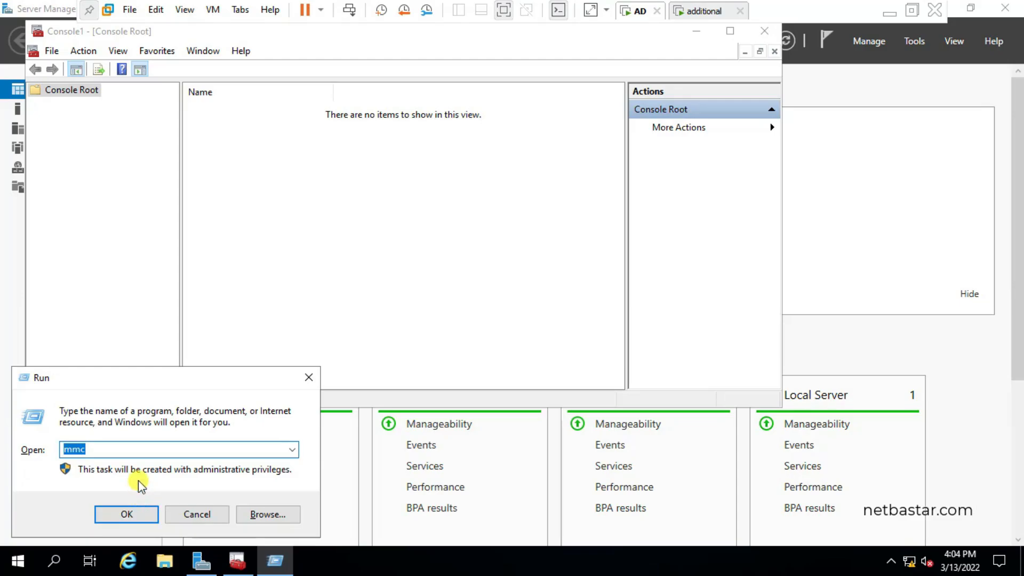
{"action": "type", "text": "regsvr32 schmmg"}
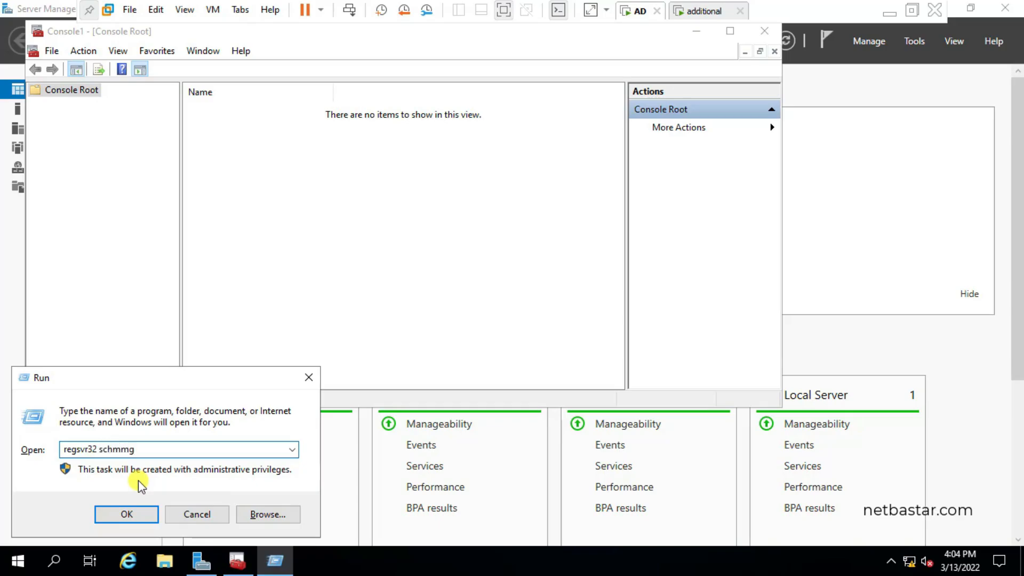
{"action": "type", "text": "mt.dll"}
{"action": "left_click", "coordinate": [127, 515]}
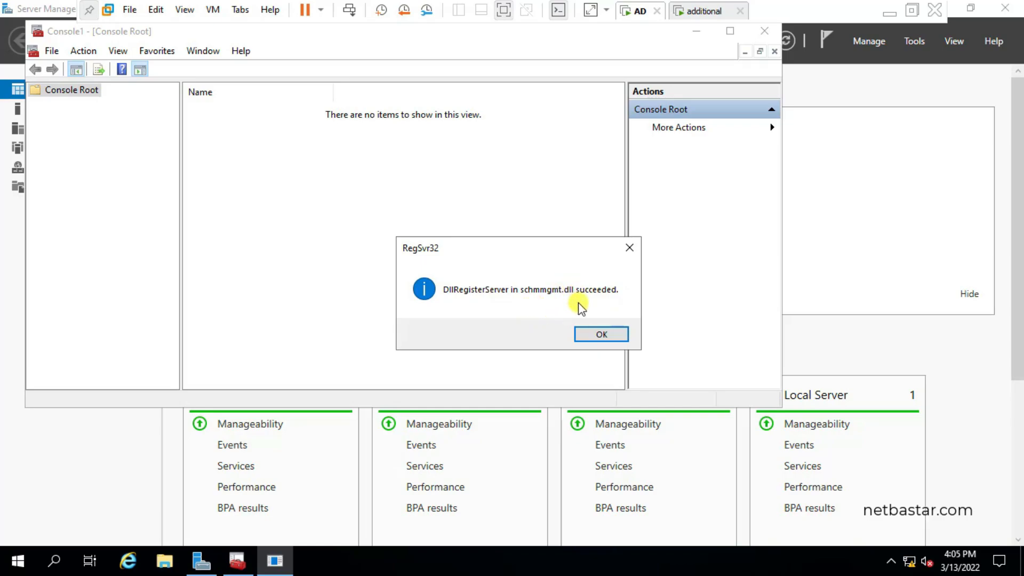
{"action": "left_click", "coordinate": [601, 334]}
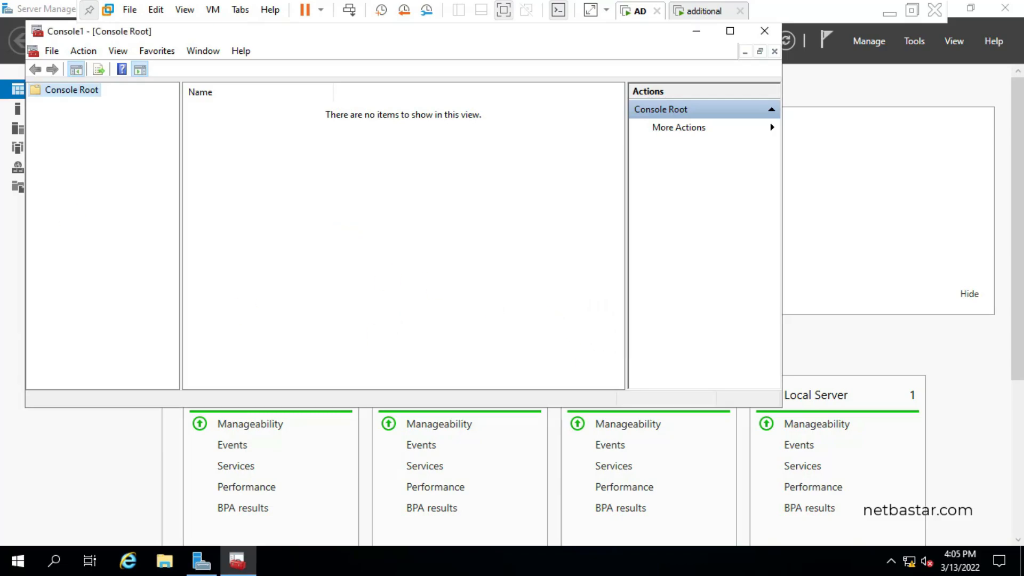
Add the Active Directory Schema snap-in to the console root.
{"action": "left_click_drag", "start_coordinate": [74, 33], "coordinate": [97, 59]}
{"action": "left_click", "coordinate": [84, 77]}
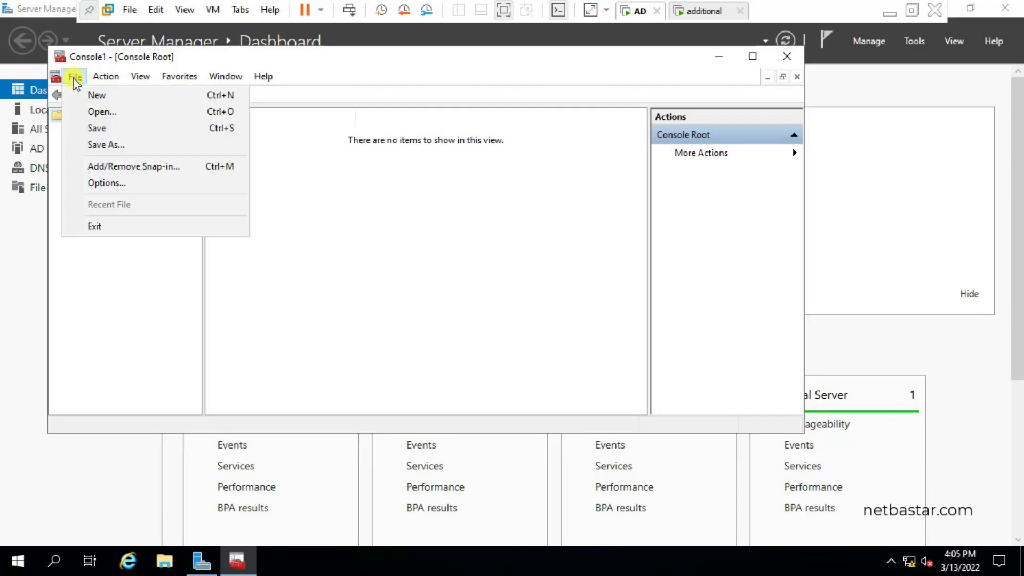
{"action": "left_click", "coordinate": [106, 165]}
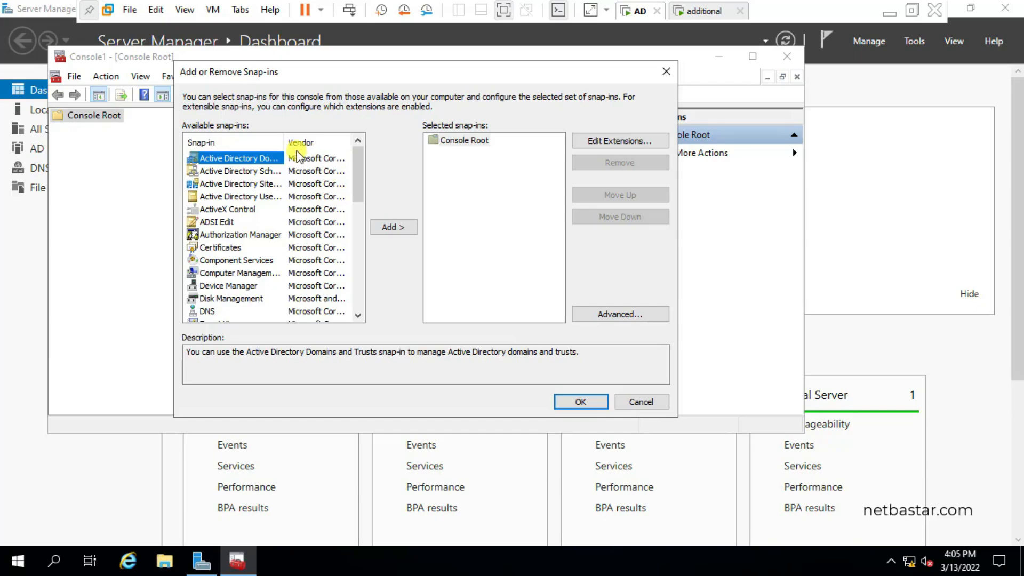
{"action": "left_click_drag", "start_coordinate": [281, 143], "coordinate": [329, 148]}
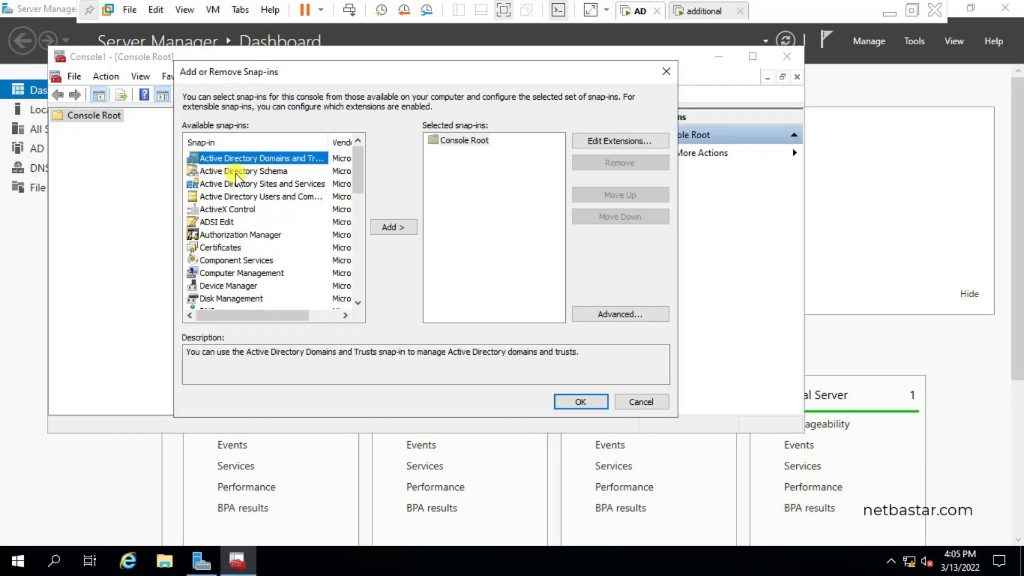
{"action": "left_click", "coordinate": [260, 175]}
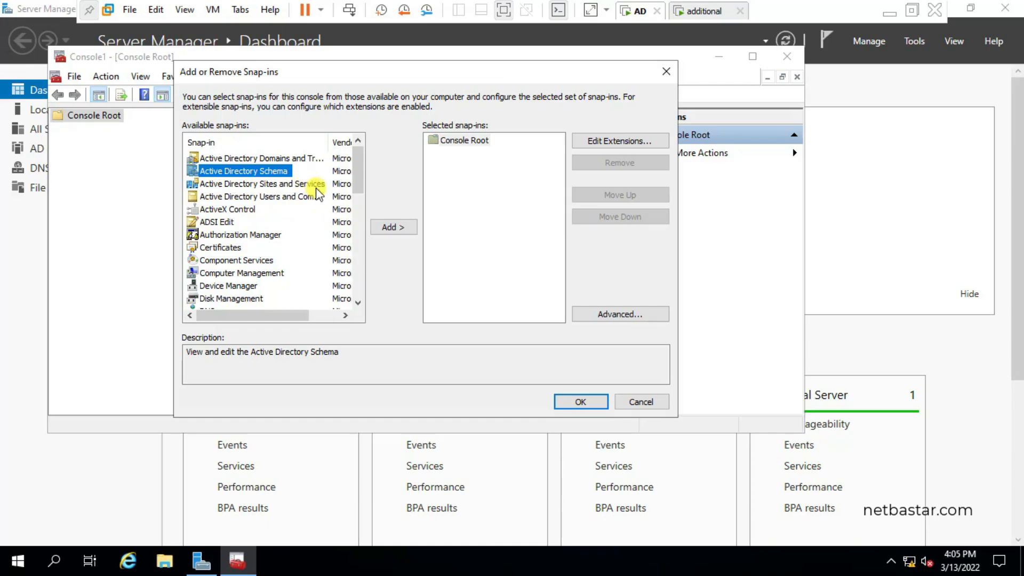
{"action": "left_click", "coordinate": [392, 228]}
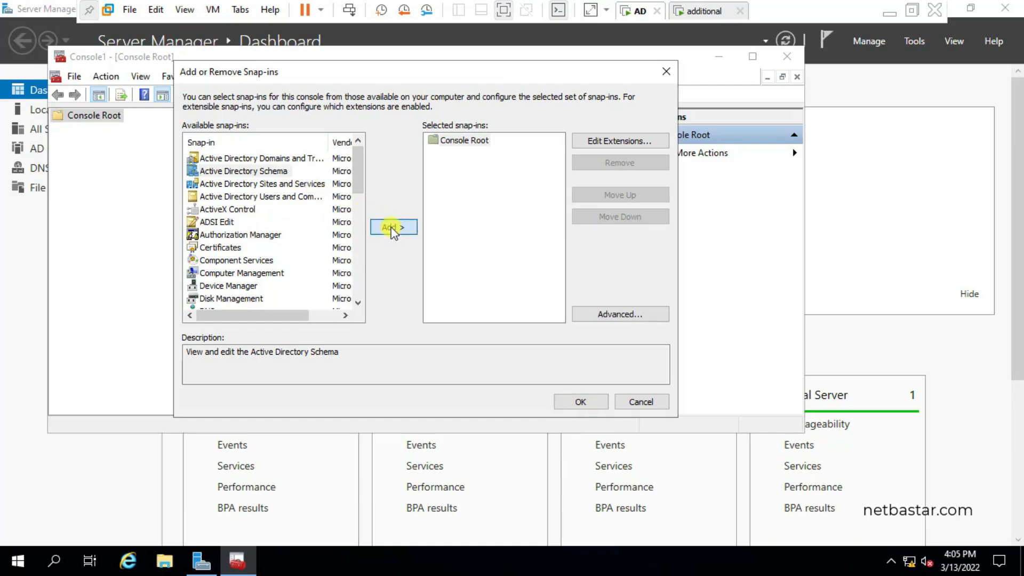
{"action": "left_click", "coordinate": [491, 154]}
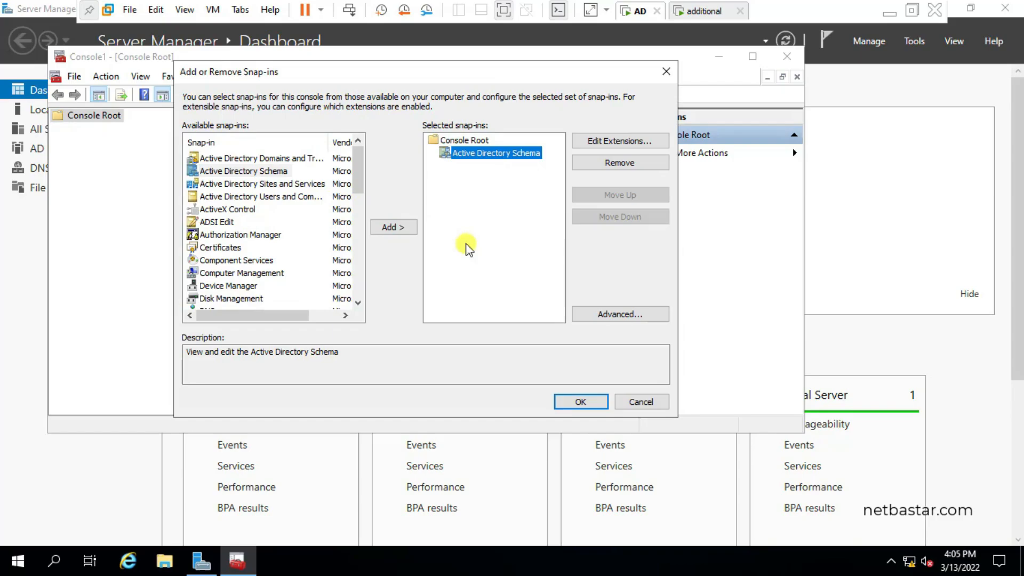
{"action": "left_click", "coordinate": [580, 403]}
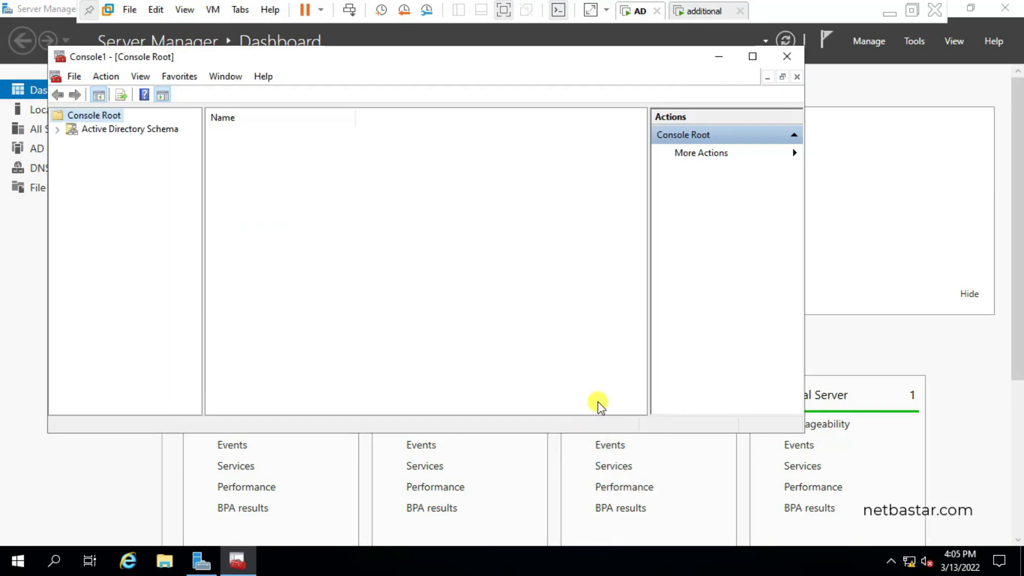
Expand the Active Directory Schema node, widen the console tree to fit its full name, and select the node.
{"action": "left_click", "coordinate": [58, 130]}
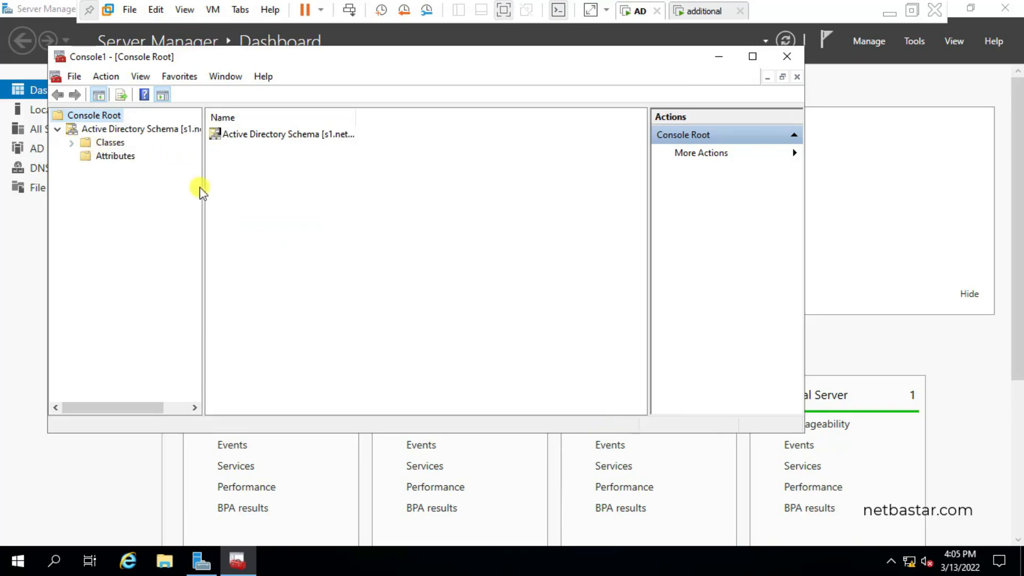
{"action": "left_click_drag", "start_coordinate": [204, 201], "coordinate": [360, 204]}
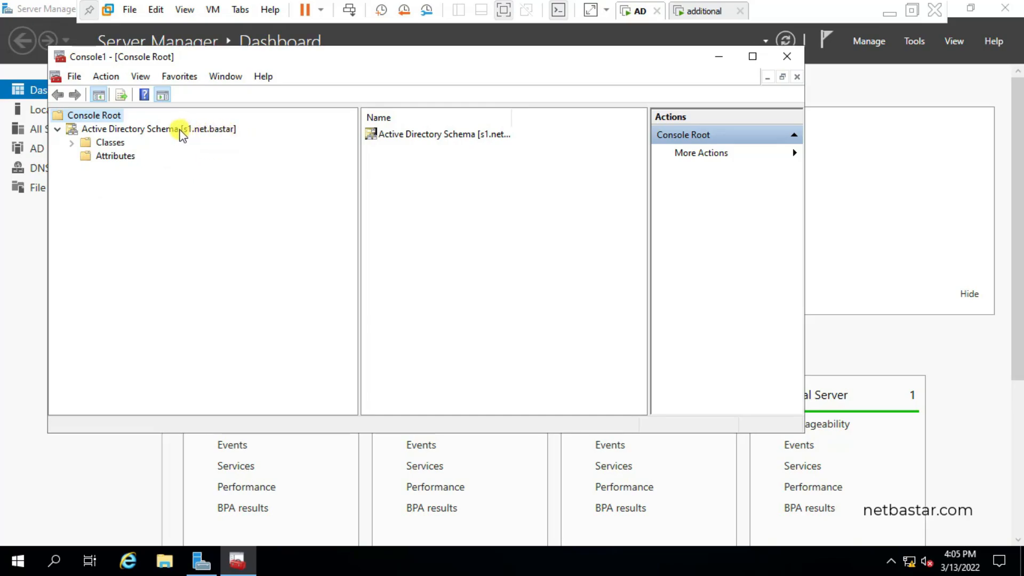
{"action": "left_click", "coordinate": [182, 133]}
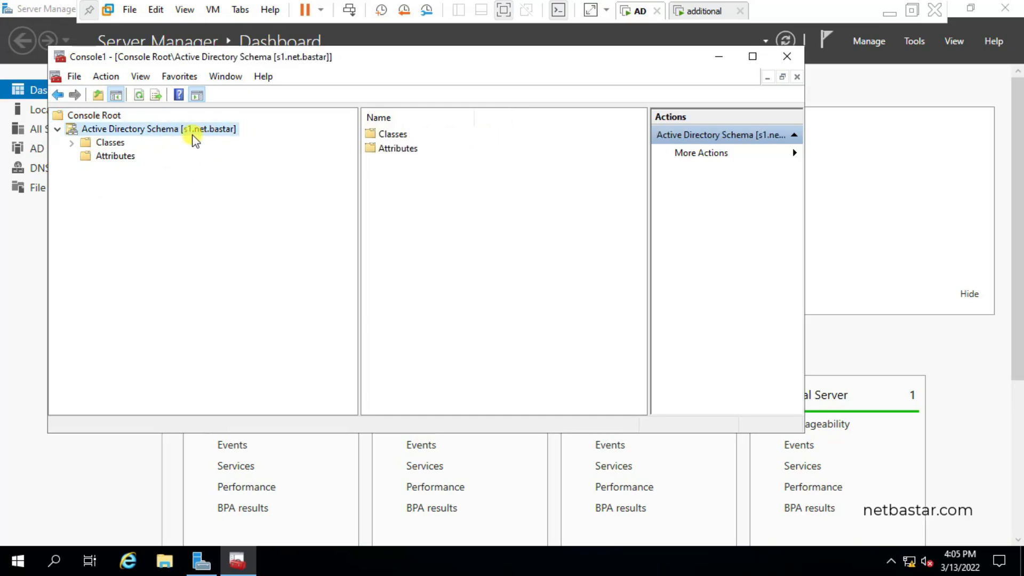
Check which server is the current schema master in the schema's Operations Master settings, and close them unchanged.
{"action": "right_click", "coordinate": [179, 133]}
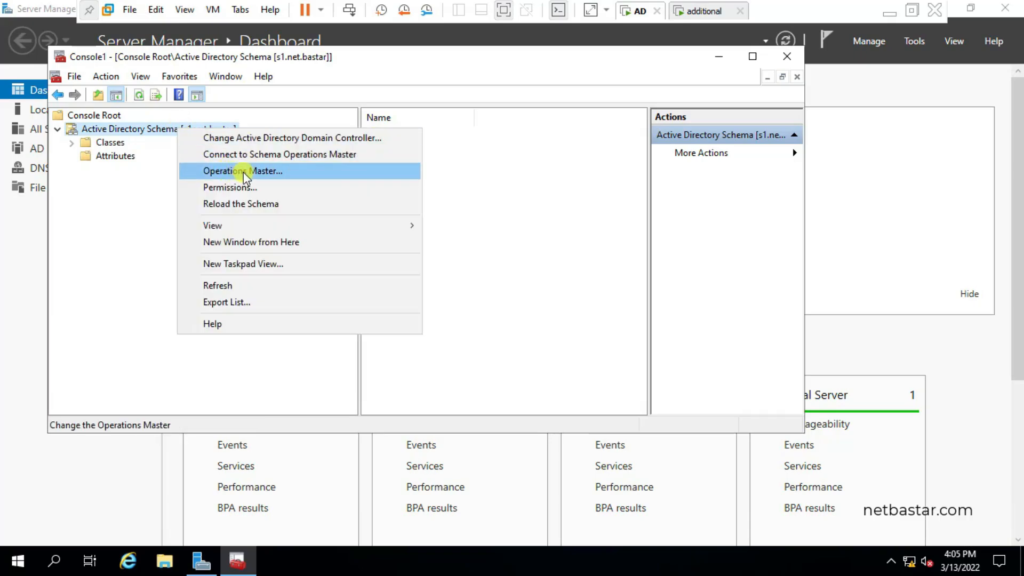
{"action": "left_click", "coordinate": [276, 171]}
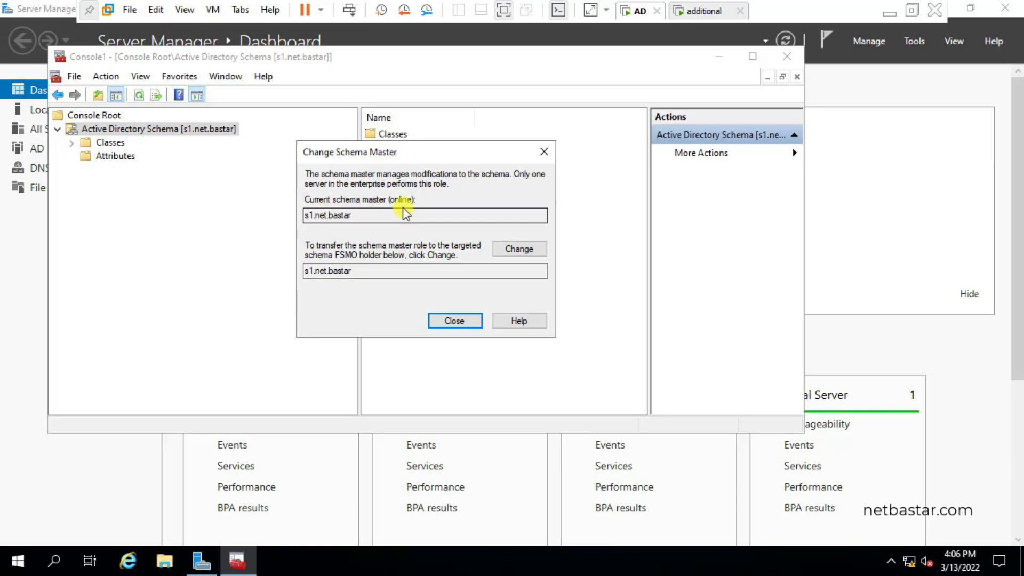
{"action": "left_click_drag", "start_coordinate": [355, 216], "coordinate": [281, 218]}
{"action": "left_click", "coordinate": [313, 215]}
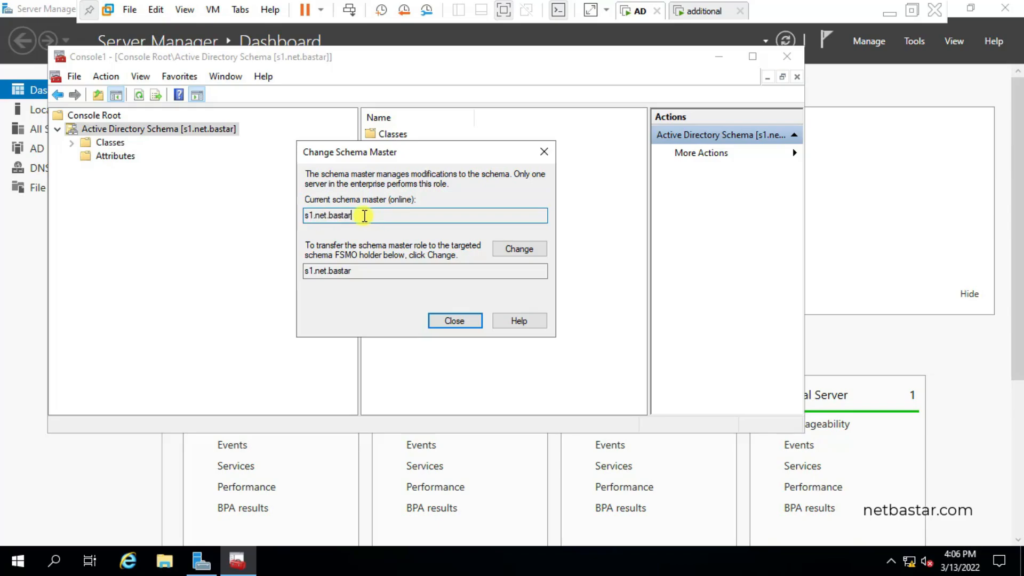
{"action": "left_click_drag", "start_coordinate": [362, 216], "coordinate": [247, 216]}
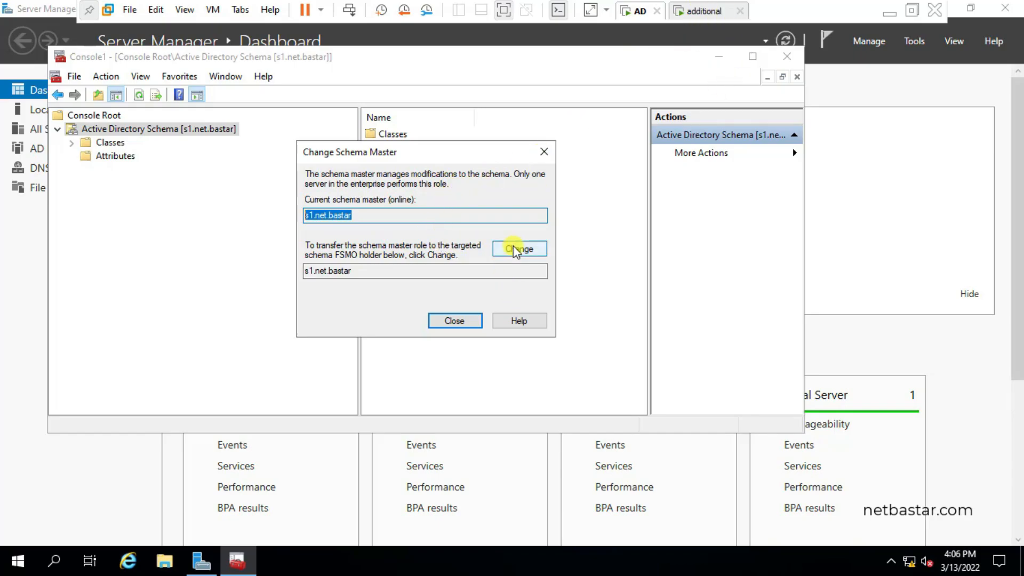
{"action": "left_click", "coordinate": [468, 321]}
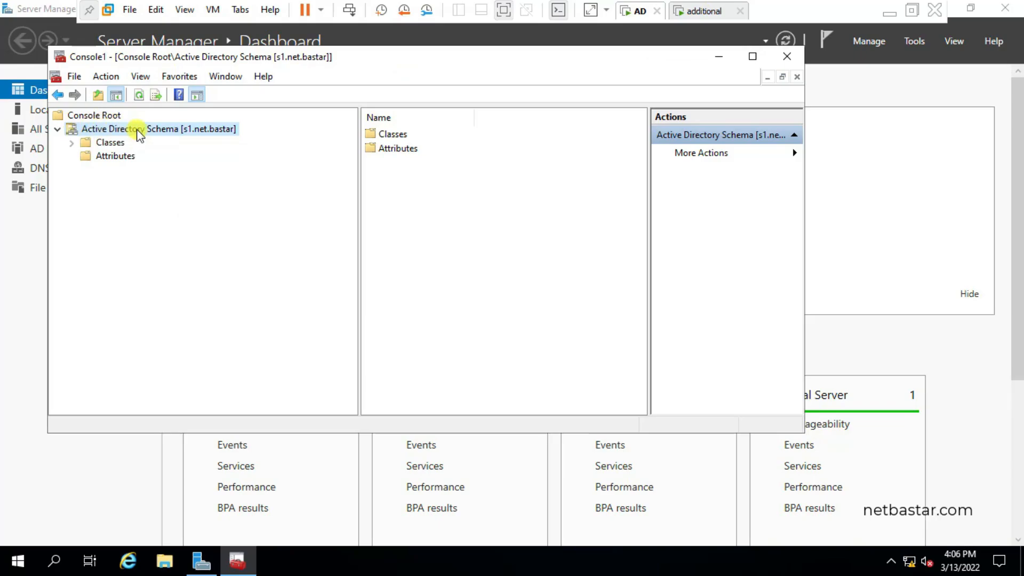
Connect the Active Directory Schema snap-in to the domain controller s2.net.bastar and acknowledge the notice.
{"action": "right_click", "coordinate": [151, 129]}
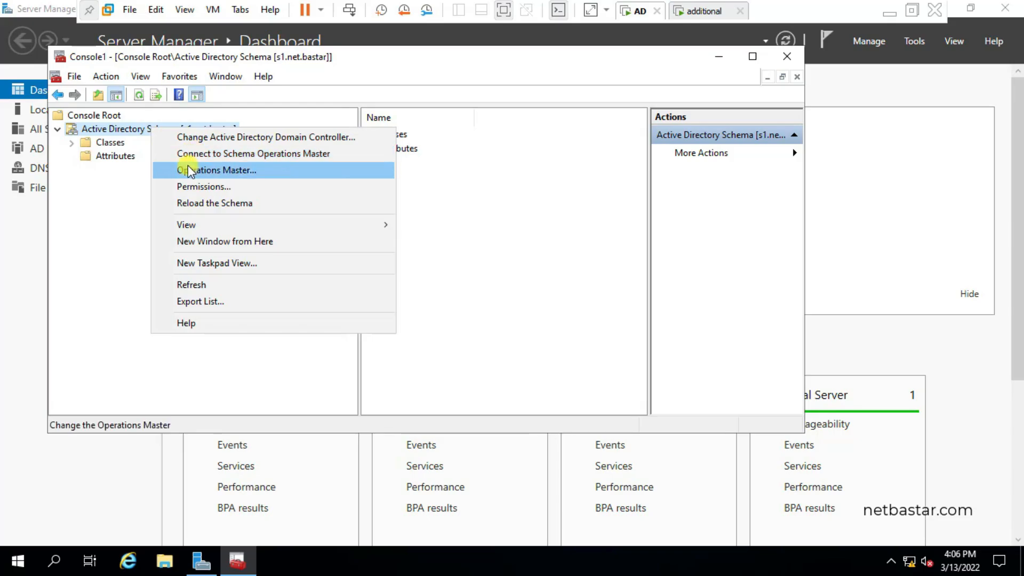
{"action": "left_click", "coordinate": [324, 141]}
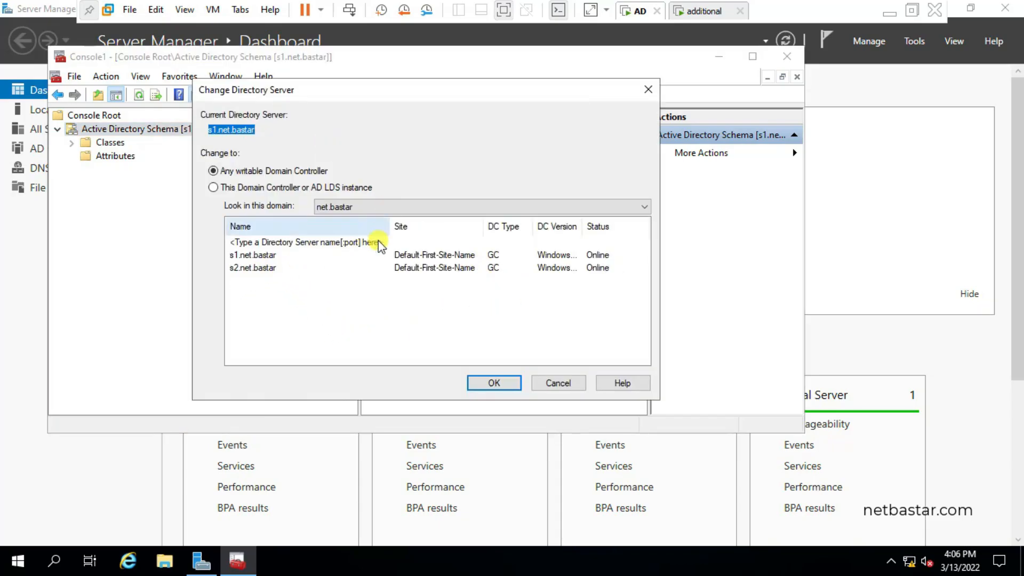
{"action": "left_click", "coordinate": [258, 267]}
{"action": "left_click", "coordinate": [258, 267]}
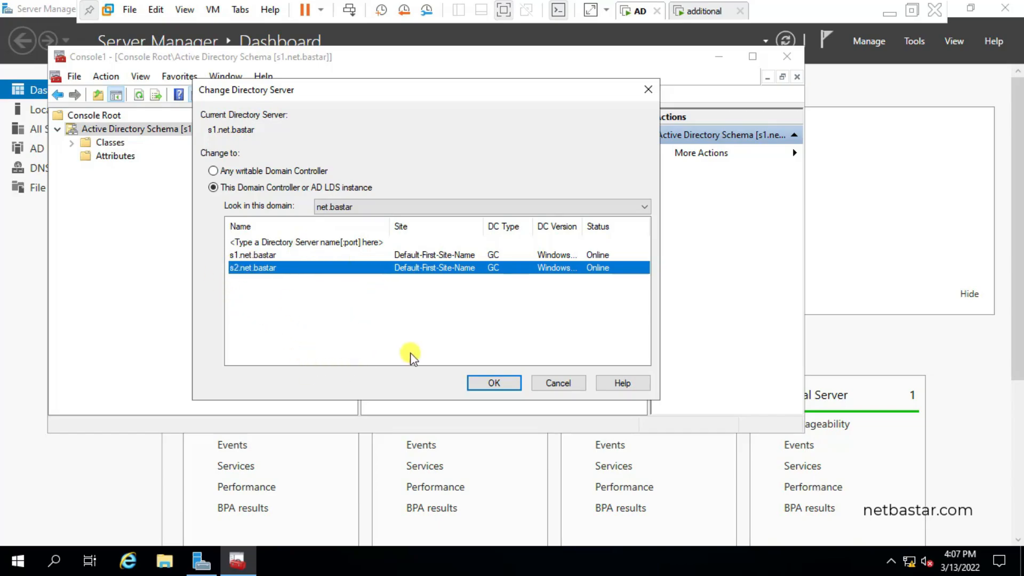
{"action": "left_click", "coordinate": [518, 384]}
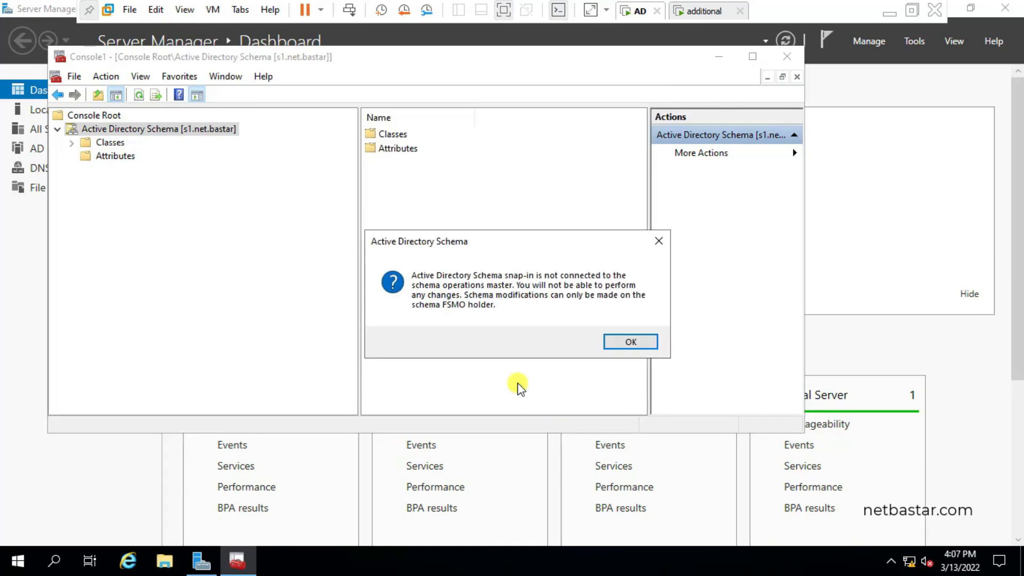
{"action": "left_click", "coordinate": [627, 343]}
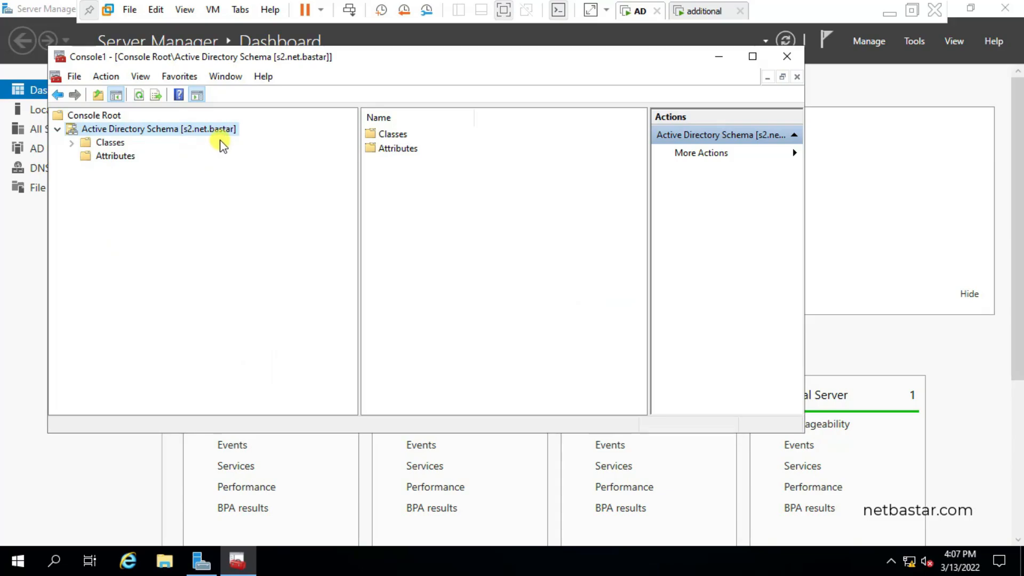
Transfer the schema master role to s2.net.bastar, check the current schema master, and close the Change Schema Master dialog.
{"action": "right_click", "coordinate": [148, 134]}
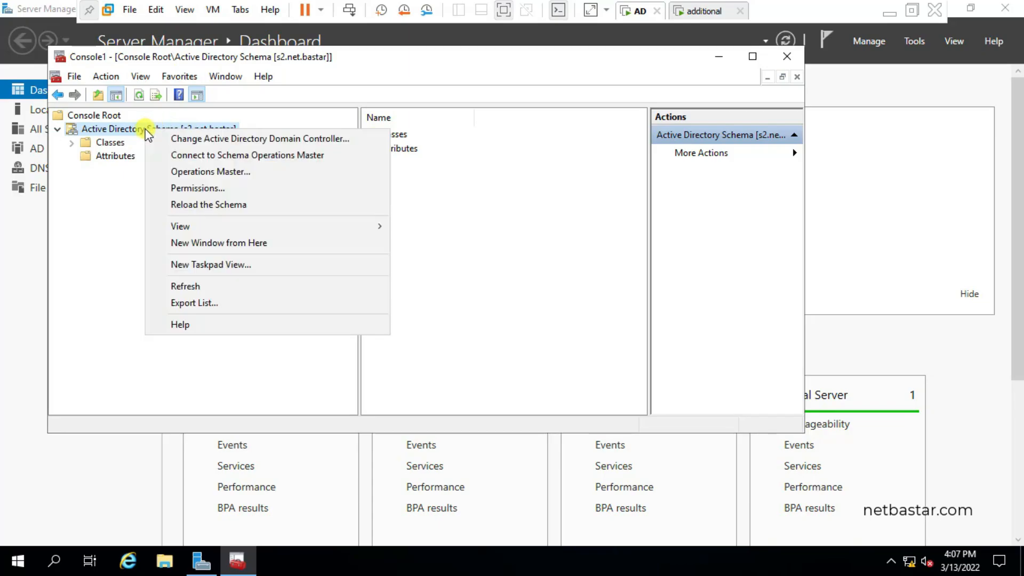
{"action": "left_click", "coordinate": [205, 171]}
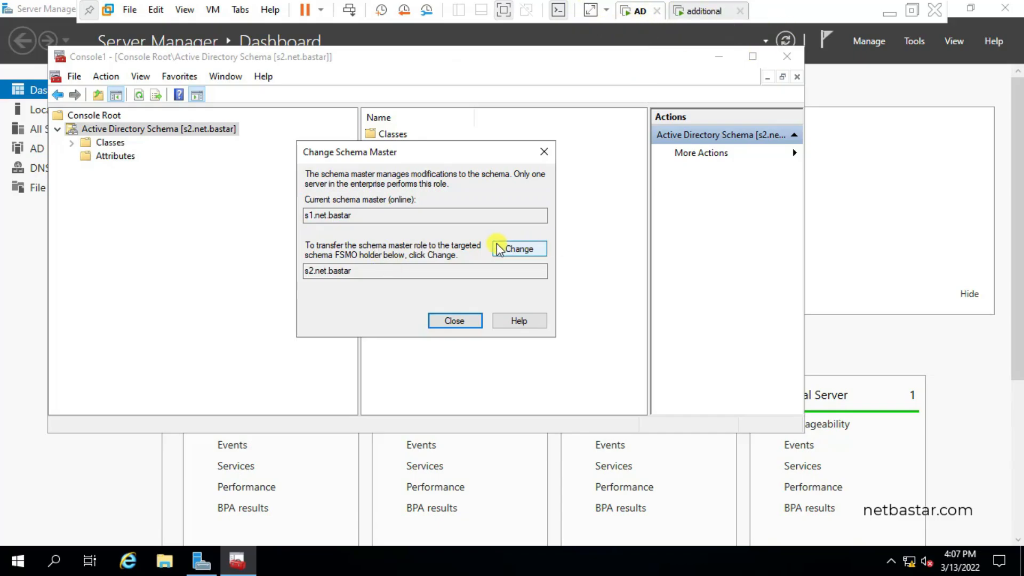
{"action": "left_click", "coordinate": [518, 249]}
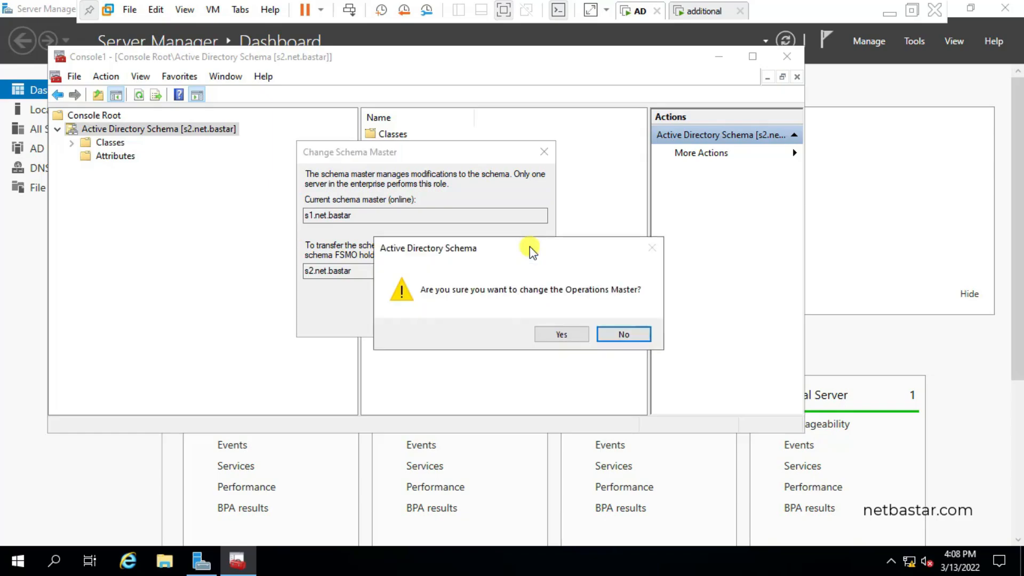
{"action": "left_click", "coordinate": [557, 335]}
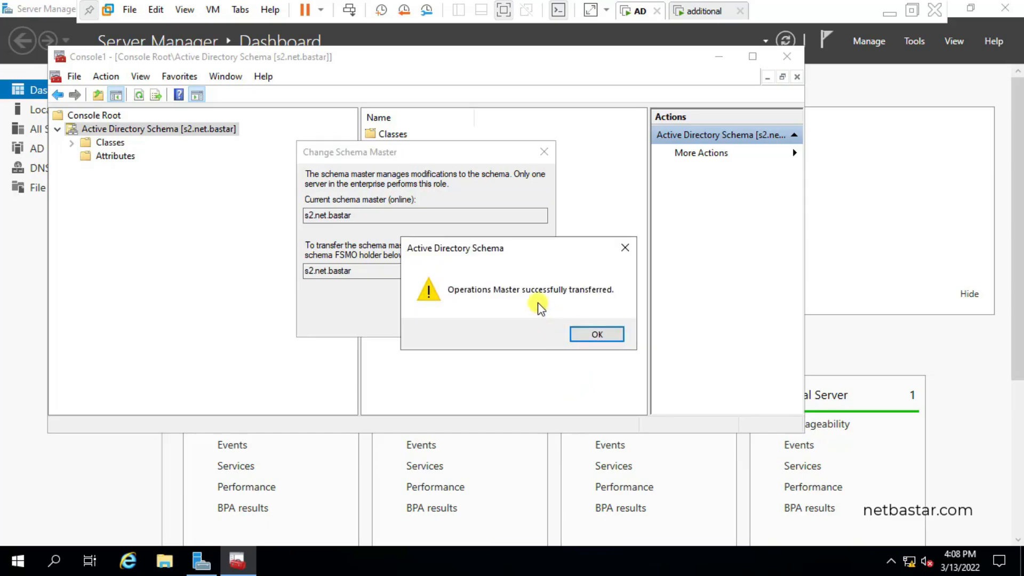
{"action": "left_click", "coordinate": [597, 336]}
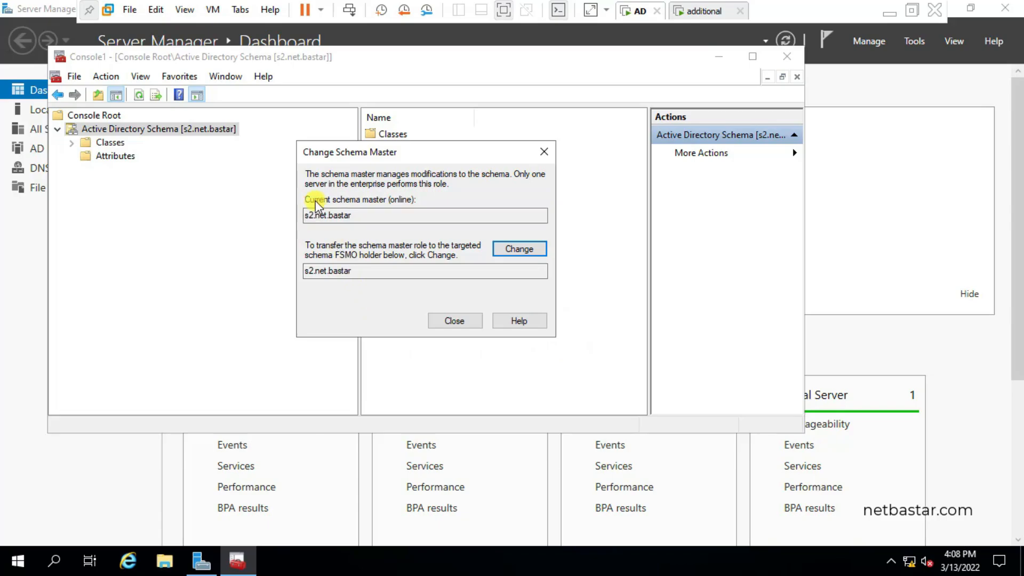
{"action": "left_click_drag", "start_coordinate": [362, 215], "coordinate": [293, 219]}
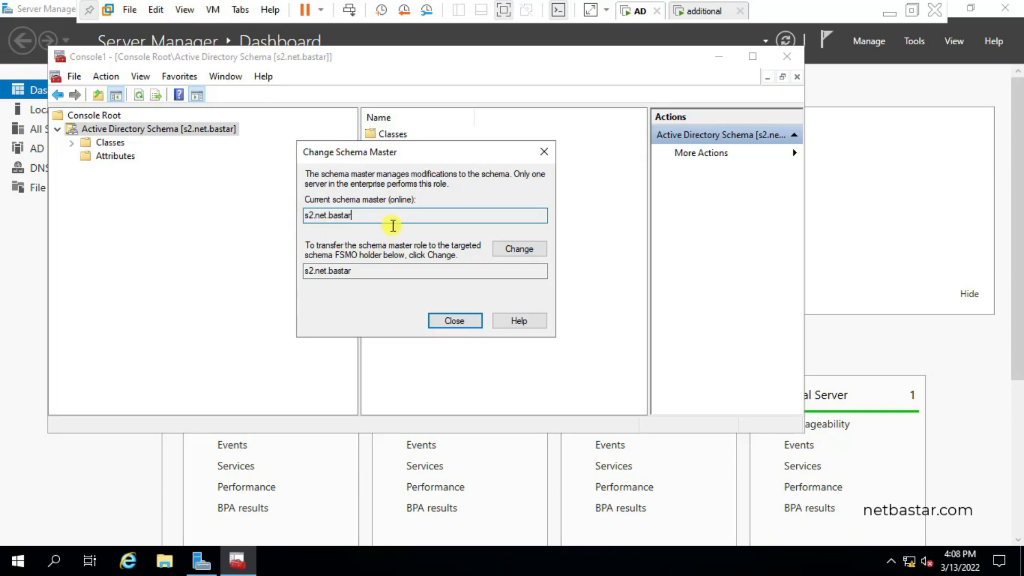
{"action": "left_click", "coordinate": [454, 320]}
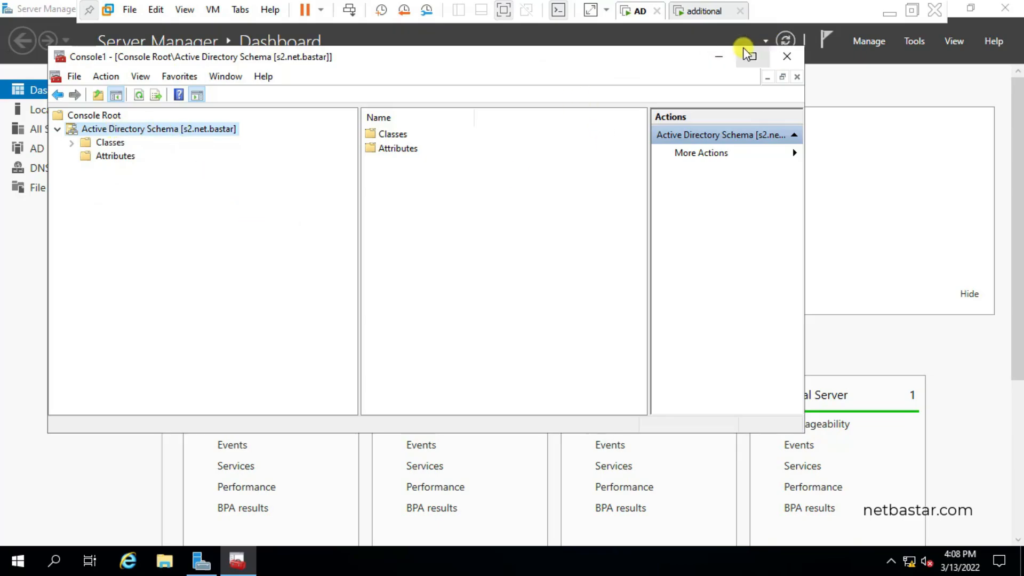
Minimize the schema console, open Active Directory Domains and Trusts from Server Manager, and widen its tree to fit the root node's full name.
{"action": "left_click", "coordinate": [719, 56]}
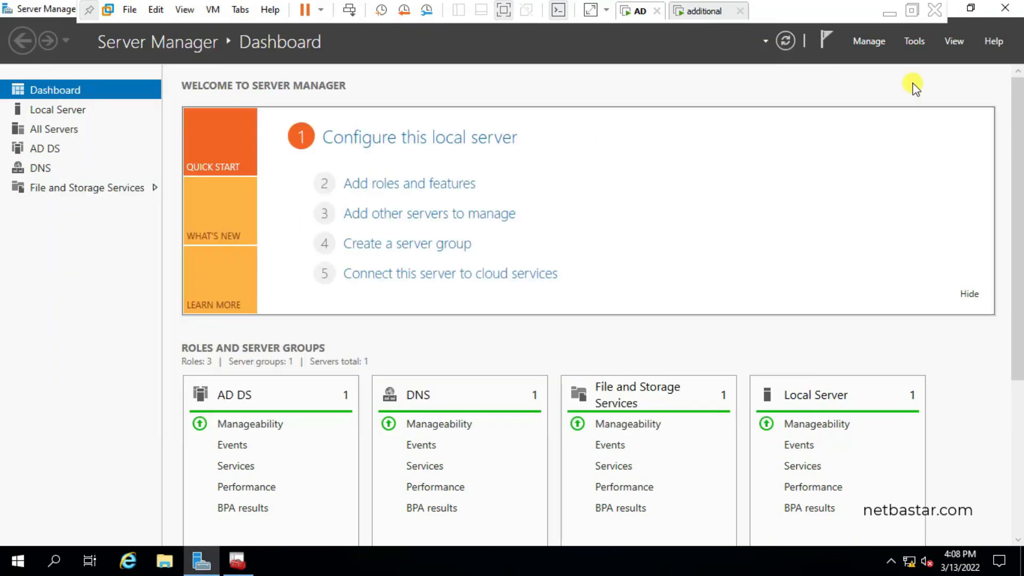
{"action": "left_click", "coordinate": [915, 40]}
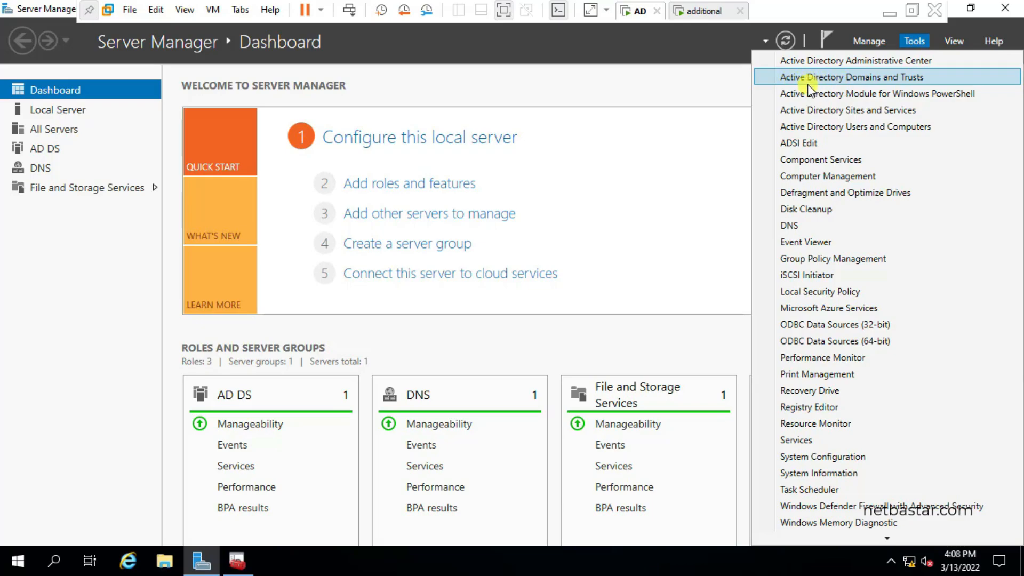
{"action": "left_click", "coordinate": [939, 75]}
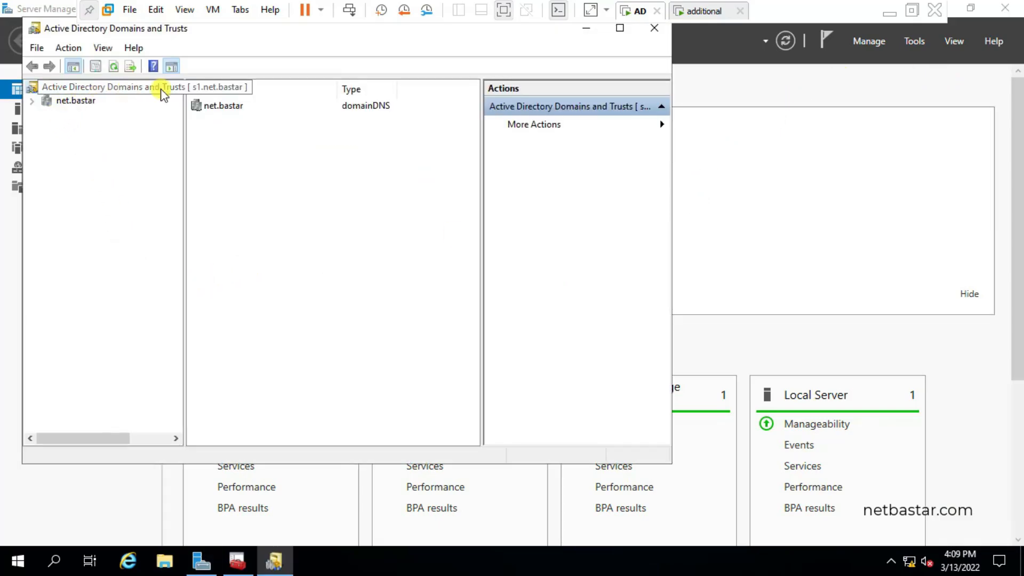
{"action": "left_click_drag", "start_coordinate": [185, 129], "coordinate": [254, 128]}
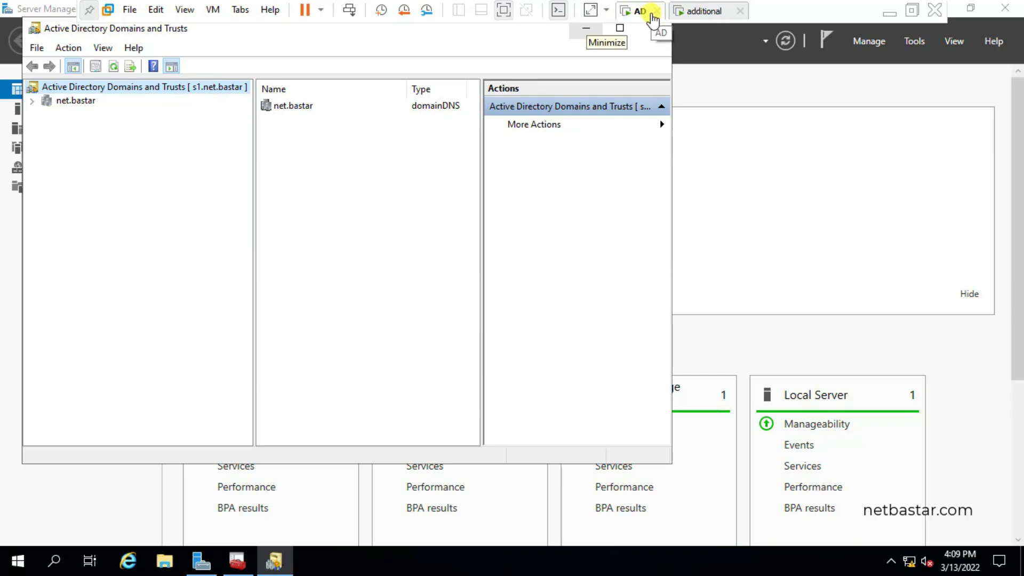
Connect Active Directory Domains and Trusts to the domain controller s2.net.bastar.
{"action": "right_click", "coordinate": [154, 90]}
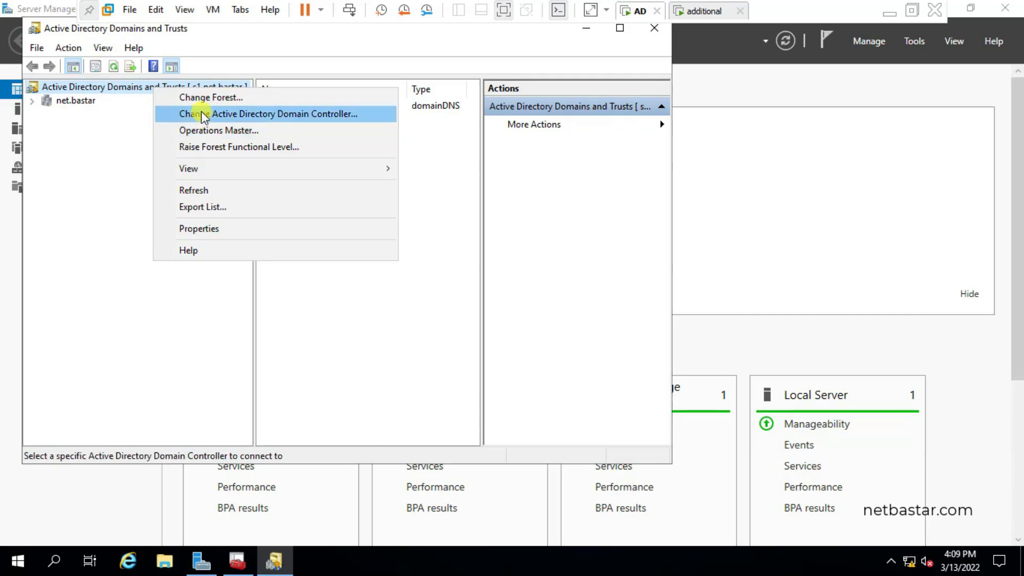
{"action": "left_click", "coordinate": [261, 114]}
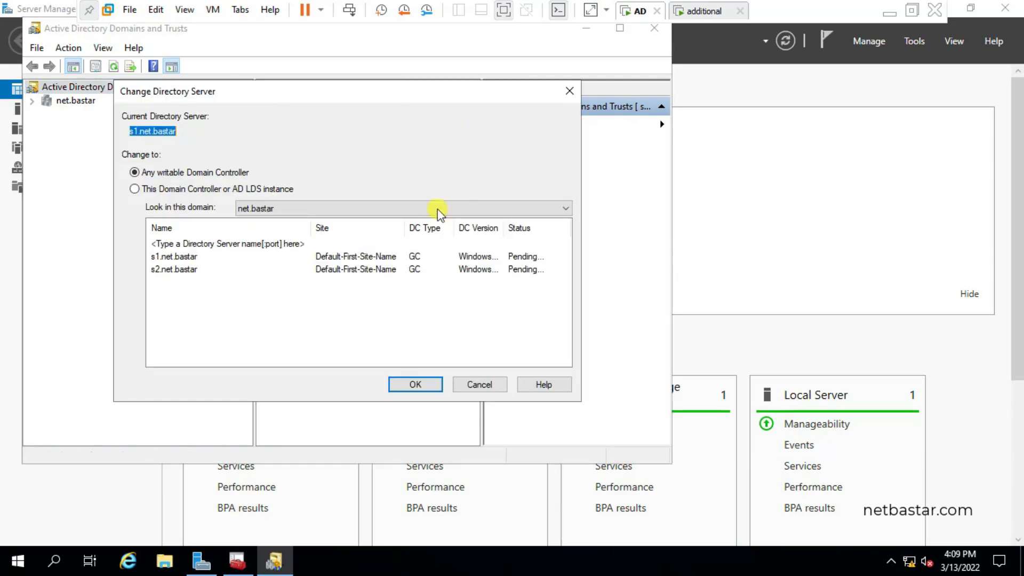
{"action": "left_click", "coordinate": [172, 271]}
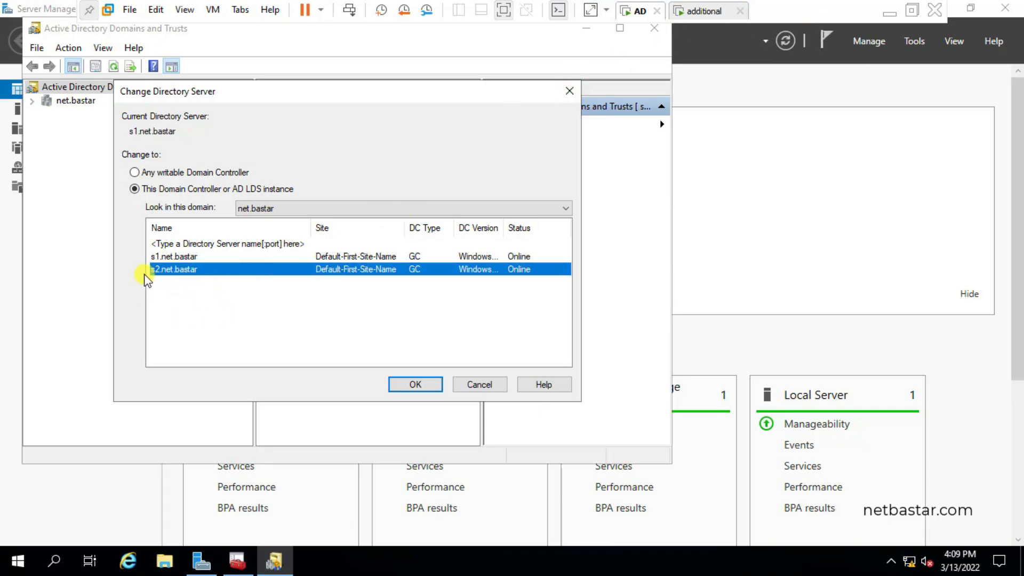
{"action": "left_click", "coordinate": [415, 385]}
Transfer the domain naming master role to s2.net.bastar, check the current master, and close the Operations Master dialog.
{"action": "right_click", "coordinate": [164, 87]}
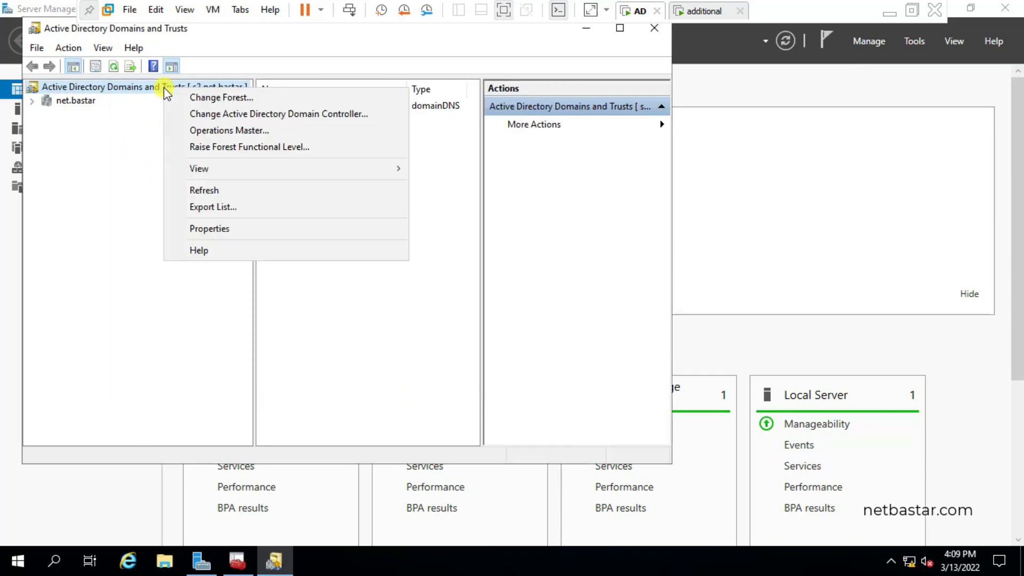
{"action": "left_click", "coordinate": [264, 131]}
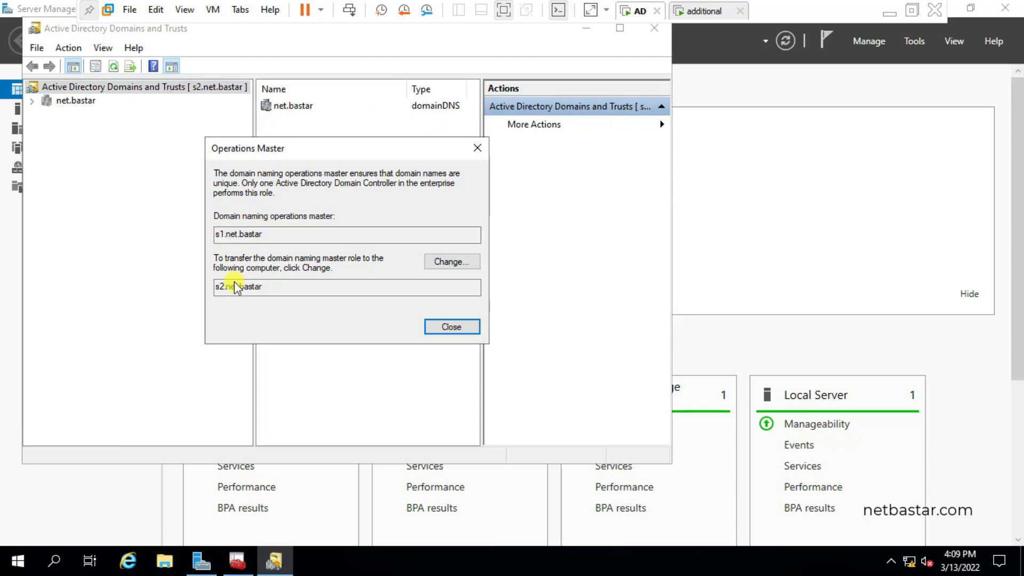
{"action": "left_click", "coordinate": [460, 261]}
{"action": "left_click", "coordinate": [568, 335]}
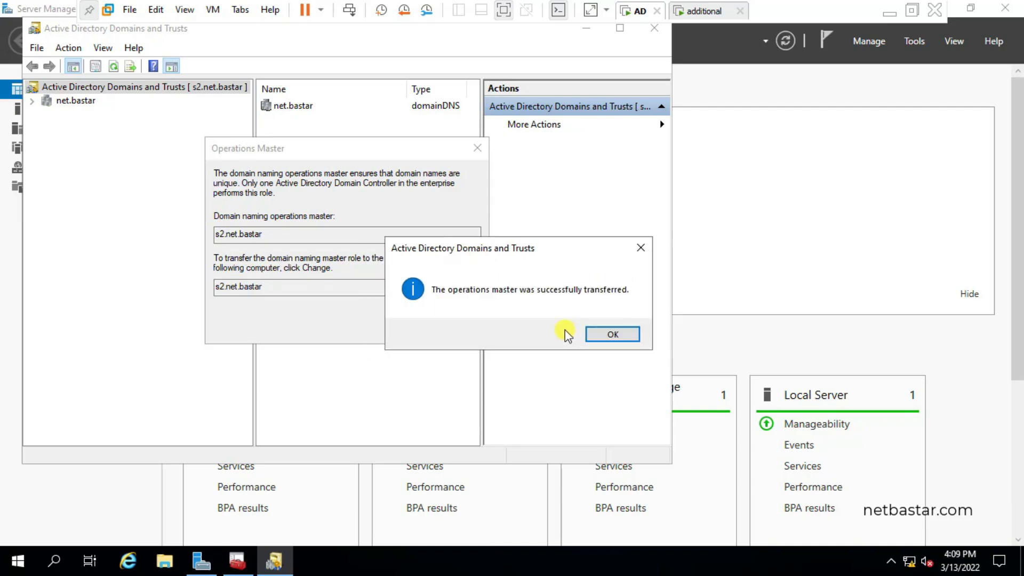
{"action": "left_click", "coordinate": [611, 335]}
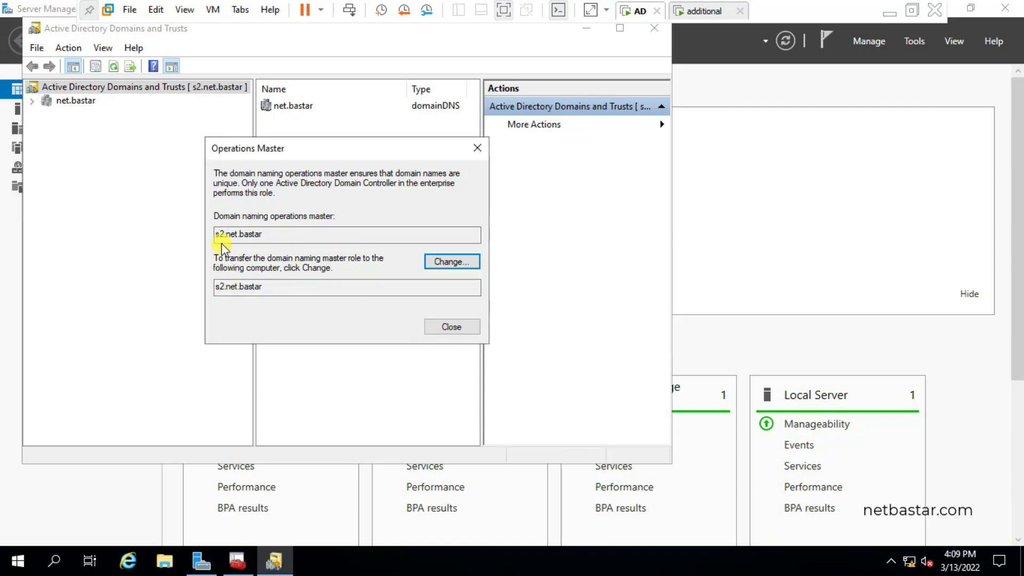
{"action": "left_click_drag", "start_coordinate": [230, 234], "coordinate": [211, 235]}
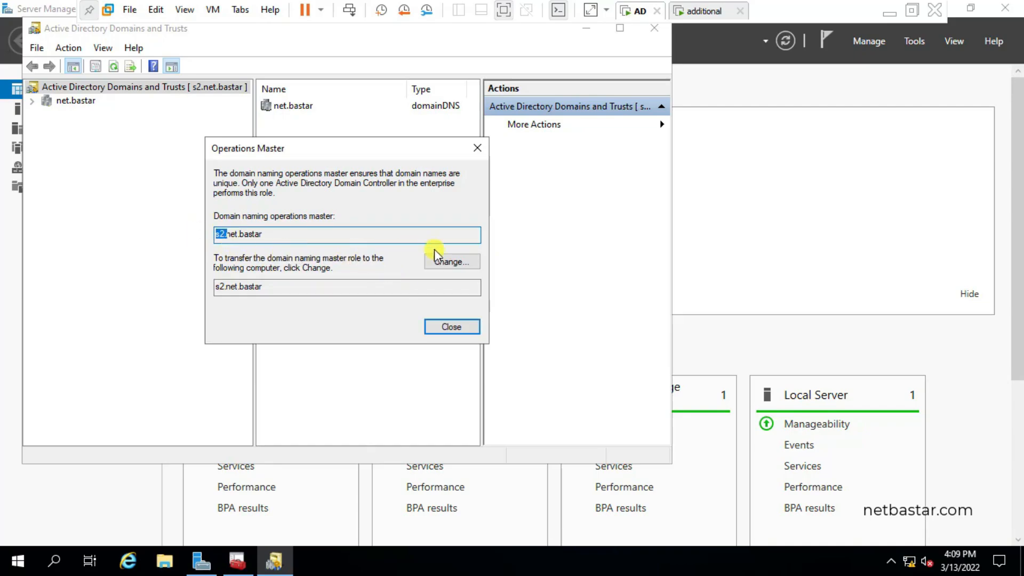
{"action": "left_click", "coordinate": [449, 327]}
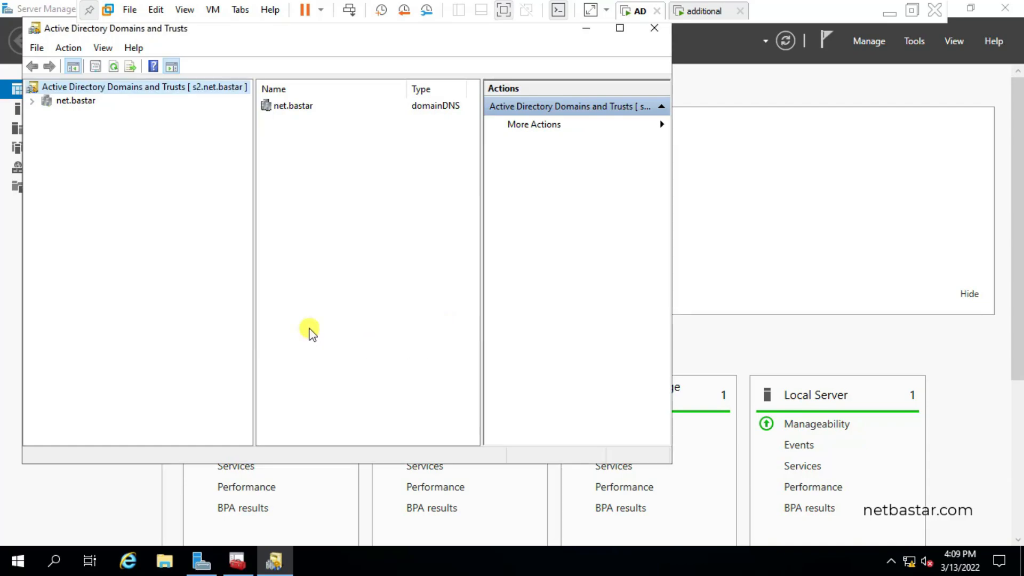
Return to Server Manager, open Active Directory Users and Computers, and select its root node.
{"action": "left_click", "coordinate": [766, 111]}
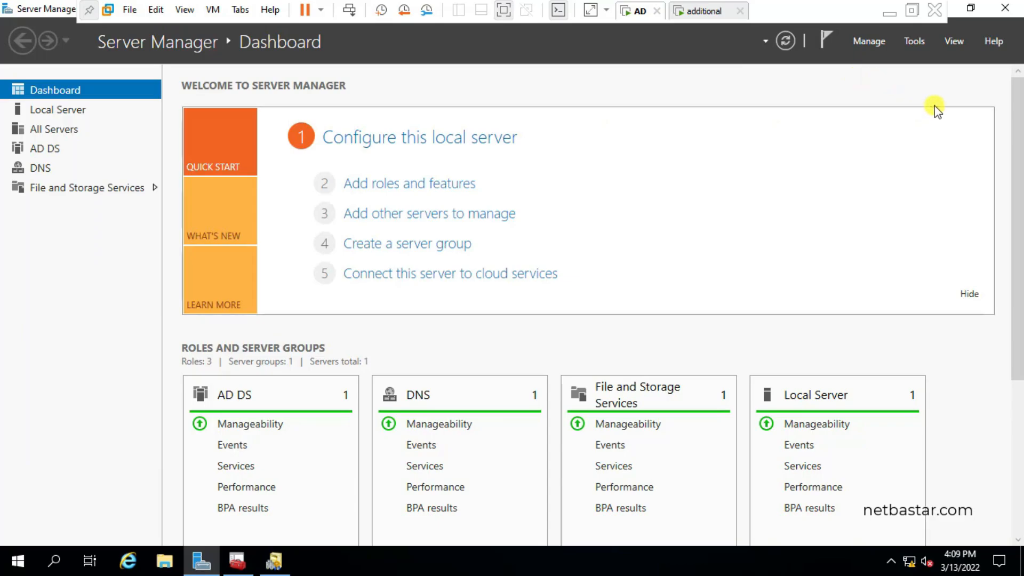
{"action": "left_click", "coordinate": [915, 41]}
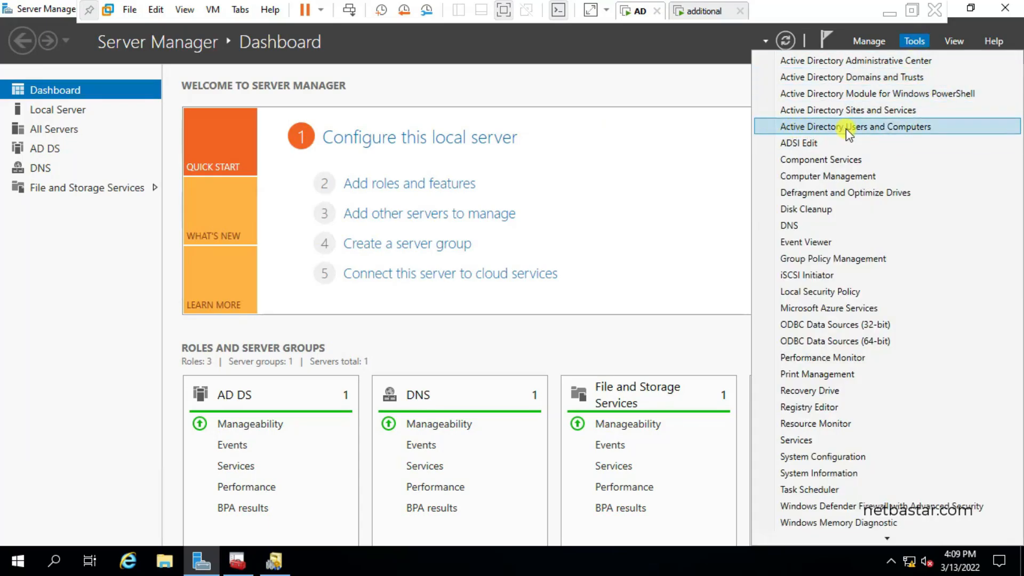
{"action": "left_click", "coordinate": [941, 128]}
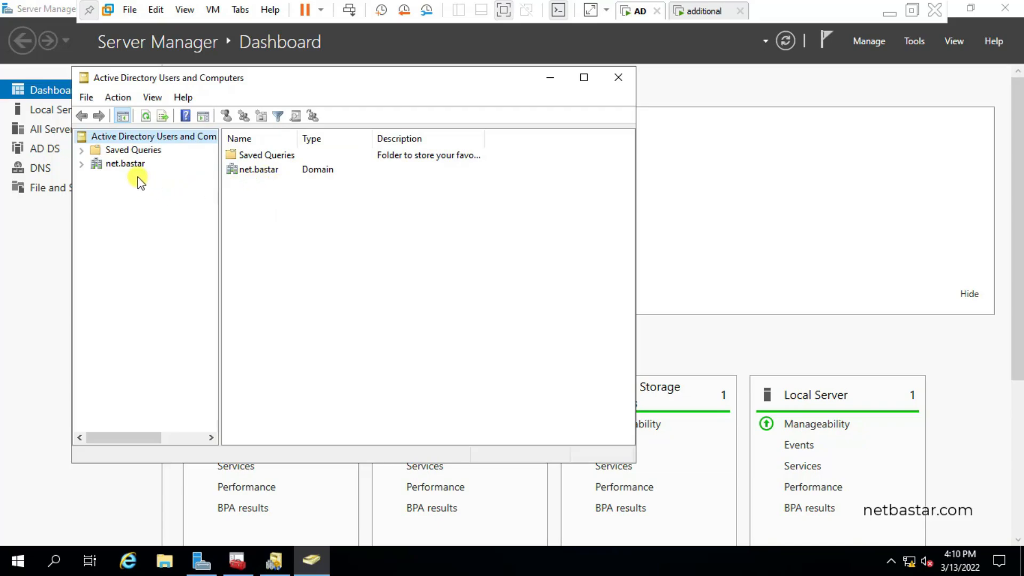
{"action": "left_click", "coordinate": [125, 164]}
{"action": "left_click", "coordinate": [106, 137]}
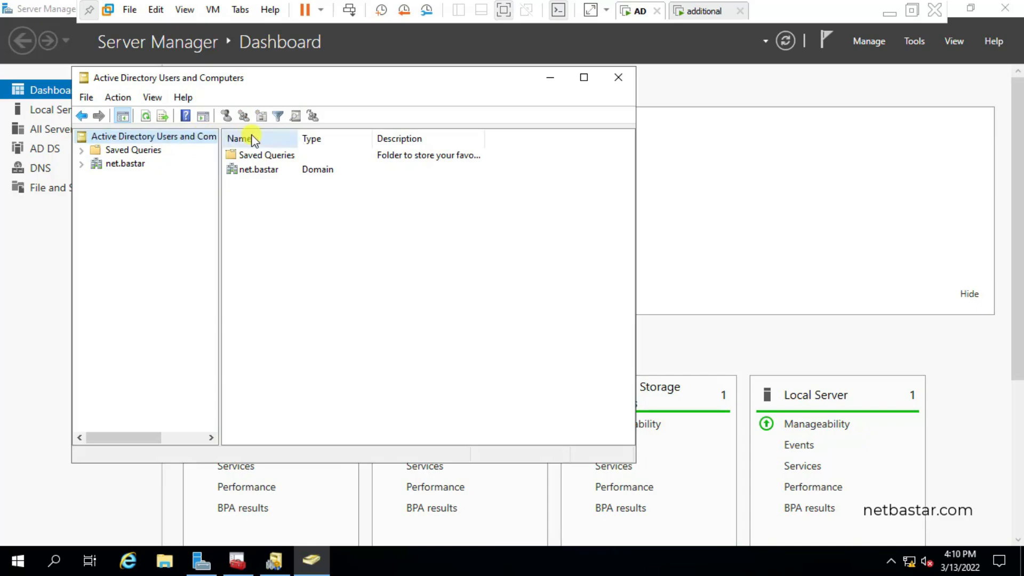
Connect Active Directory Users and Computers to the domain controller s2.net.bastar and widen the tree to fit the root node's full name.
{"action": "right_click", "coordinate": [177, 137]}
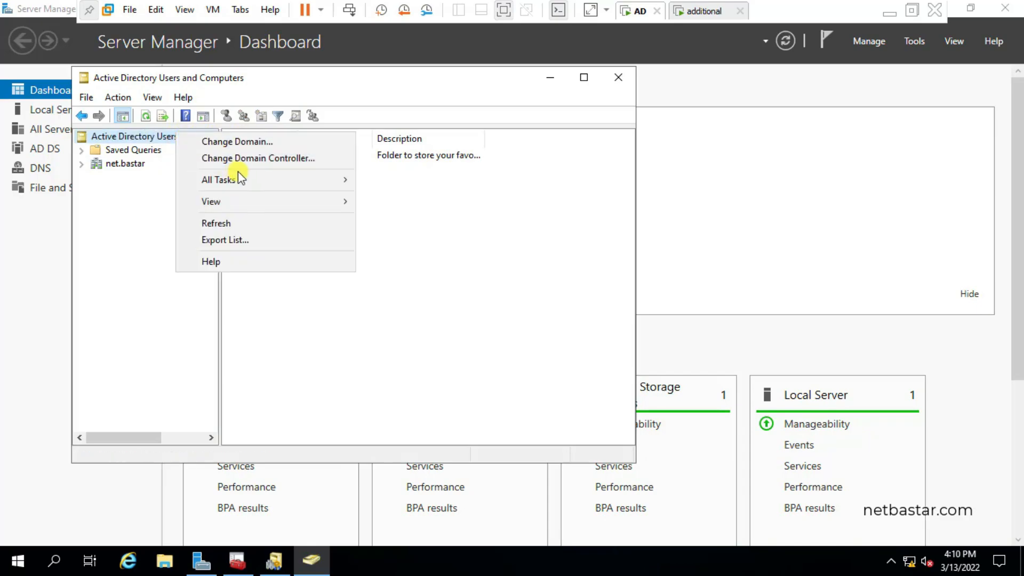
{"action": "left_click", "coordinate": [297, 158]}
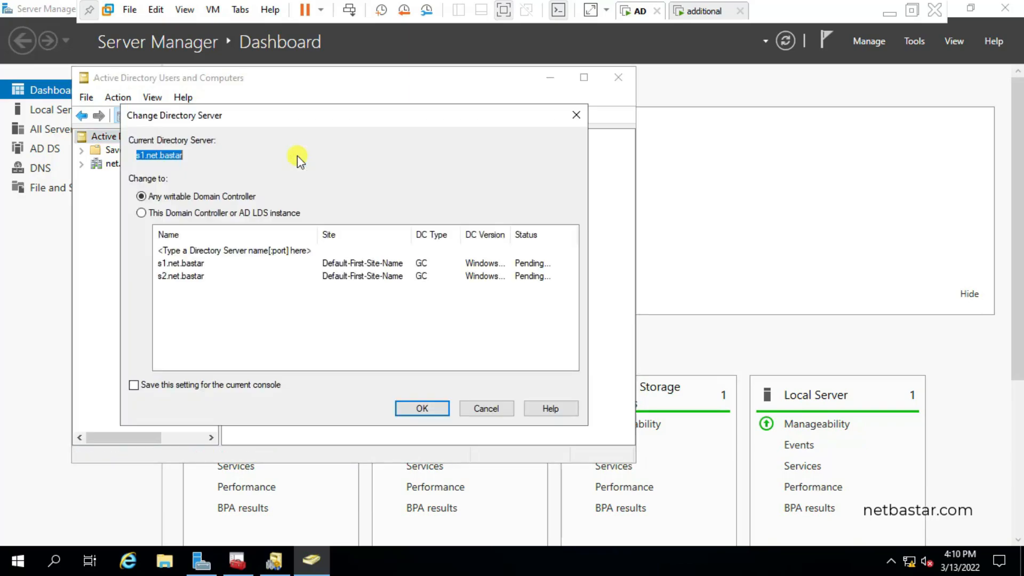
{"action": "left_click", "coordinate": [195, 276]}
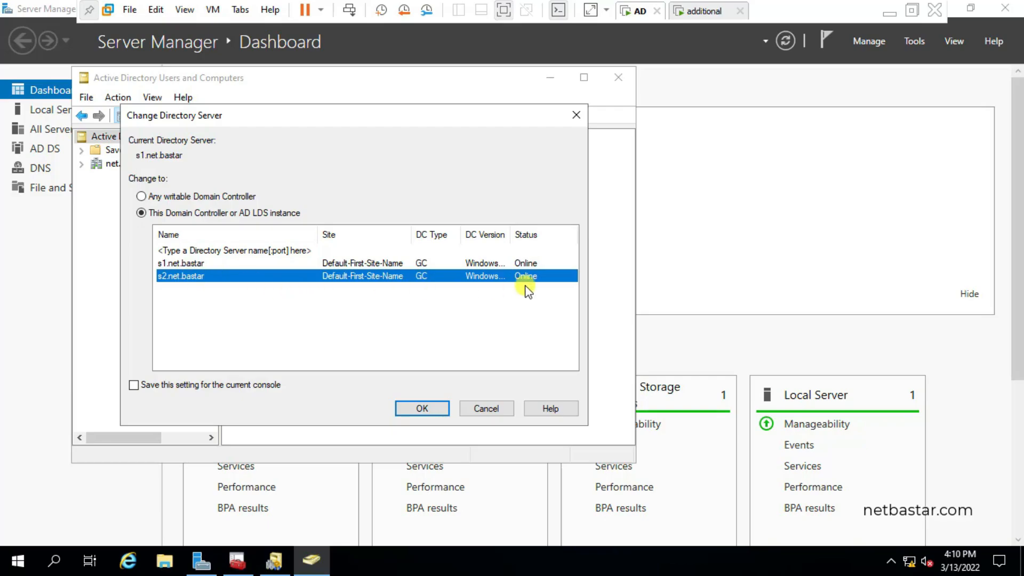
{"action": "left_click", "coordinate": [430, 409]}
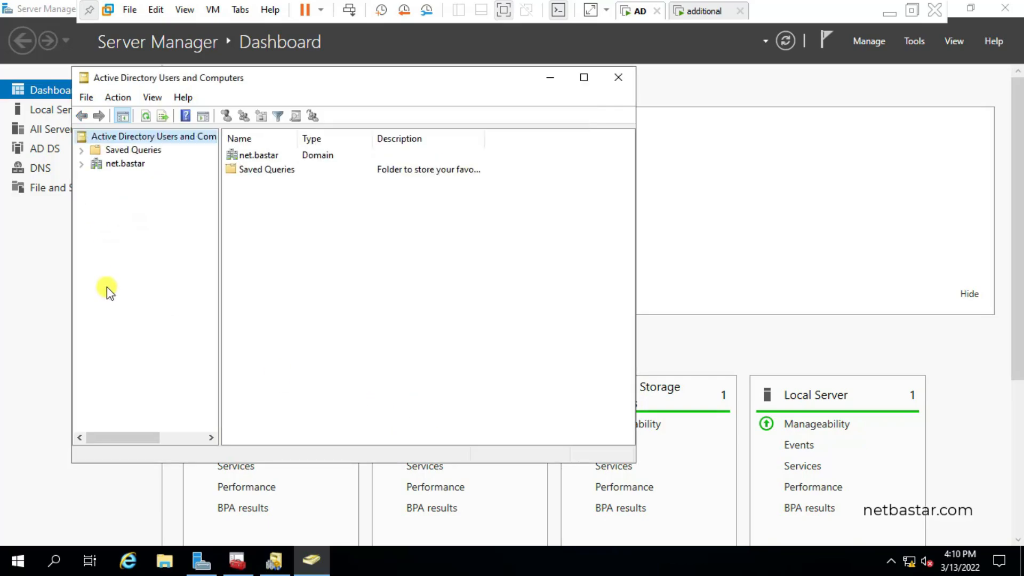
{"action": "left_click_drag", "start_coordinate": [220, 196], "coordinate": [305, 205]}
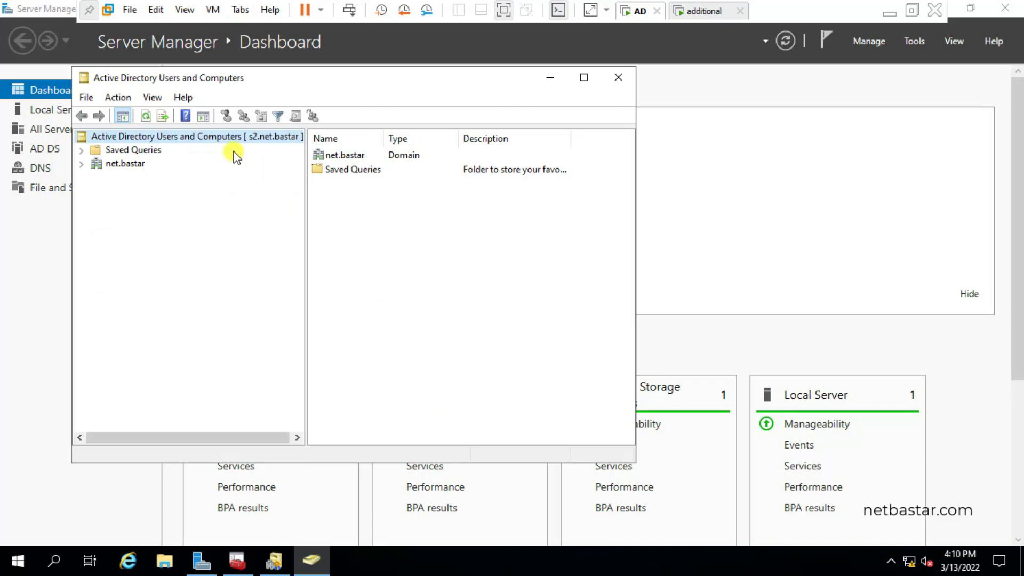
Open the domain's Operations Masters settings from the root node and review the current RID, PDC and Infrastructure masters.
{"action": "right_click", "coordinate": [229, 137]}
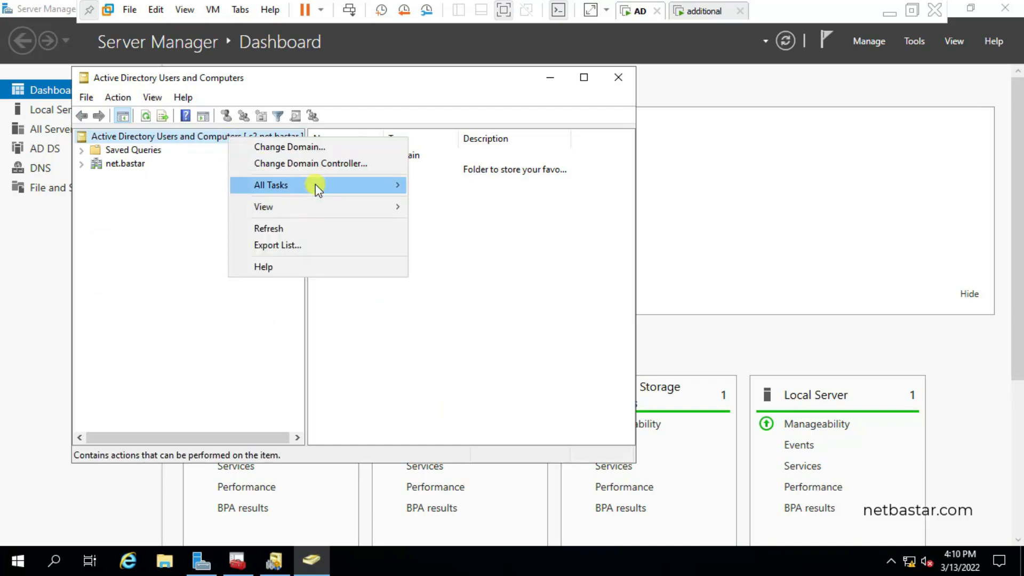
{"action": "mouse_move", "coordinate": [380, 184]}
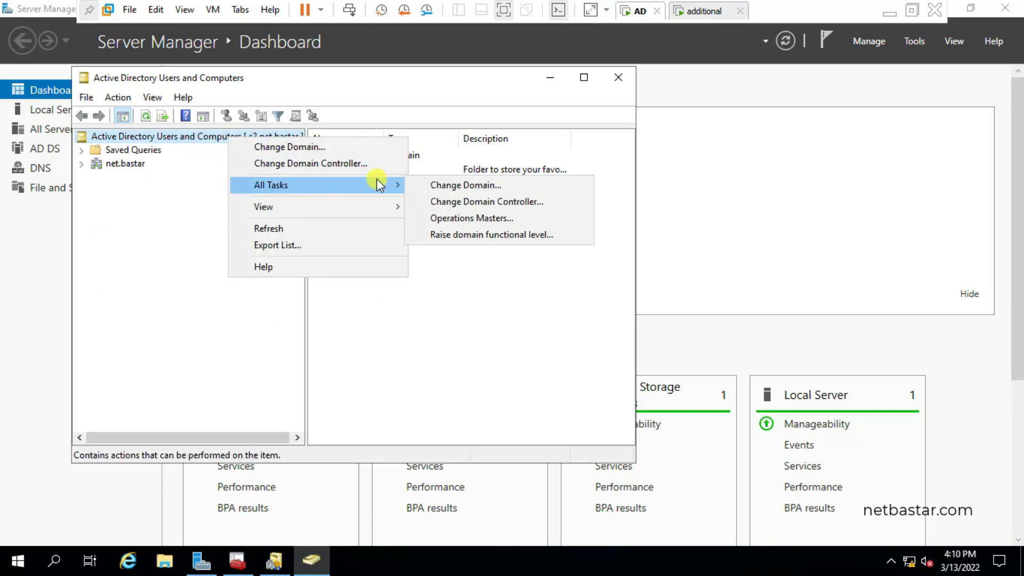
{"action": "left_click", "coordinate": [473, 218]}
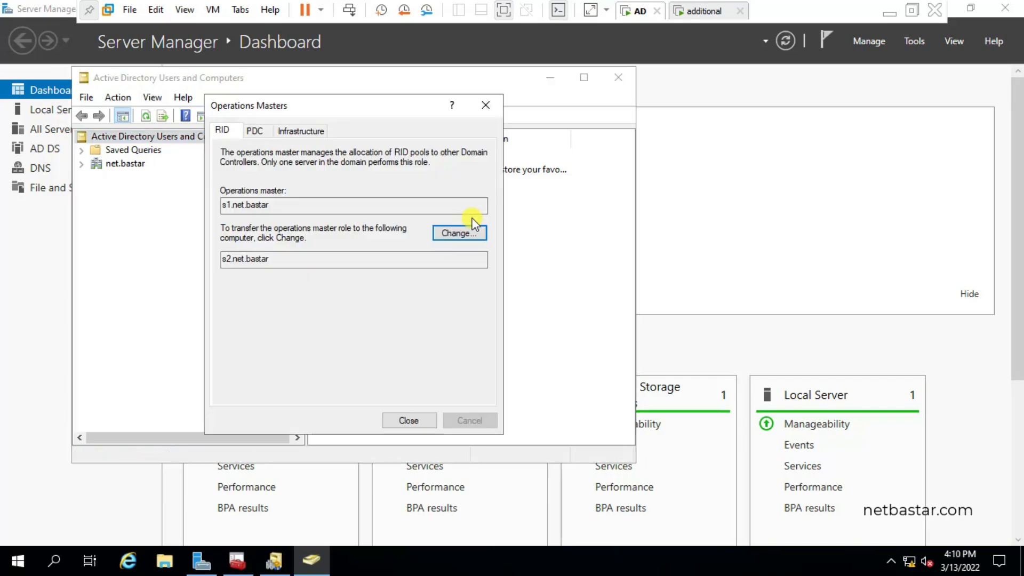
{"action": "left_click", "coordinate": [261, 133]}
{"action": "left_click", "coordinate": [309, 128]}
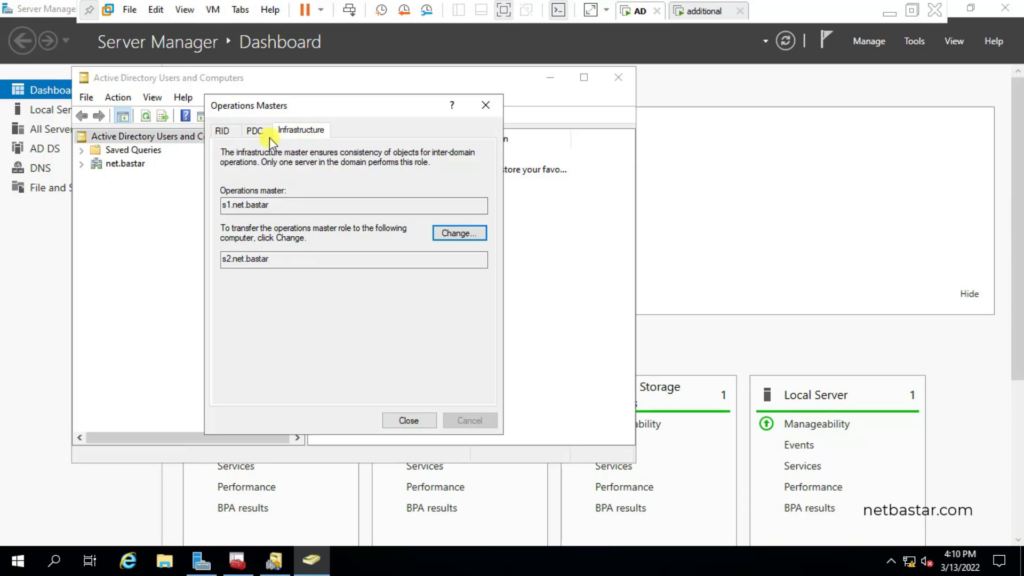
{"action": "left_click", "coordinate": [219, 130]}
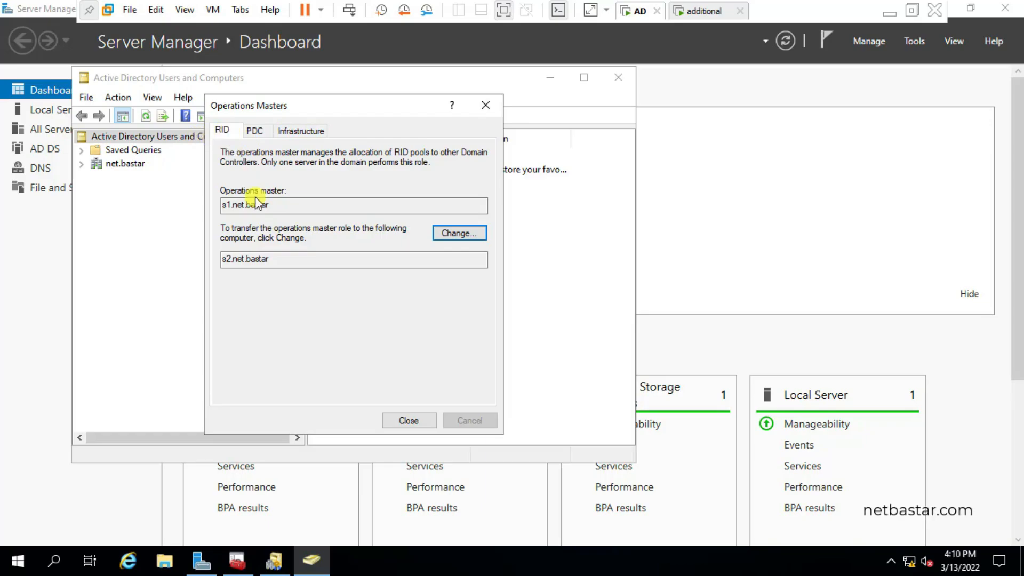
{"action": "left_click_drag", "start_coordinate": [233, 205], "coordinate": [220, 205]}
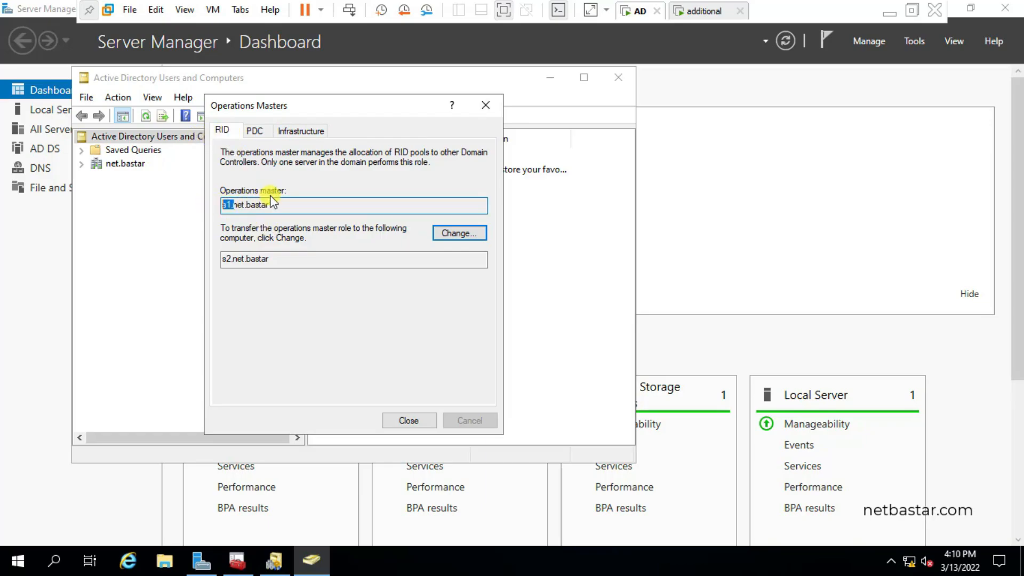
{"action": "left_click", "coordinate": [229, 207]}
{"action": "left_click", "coordinate": [255, 130]}
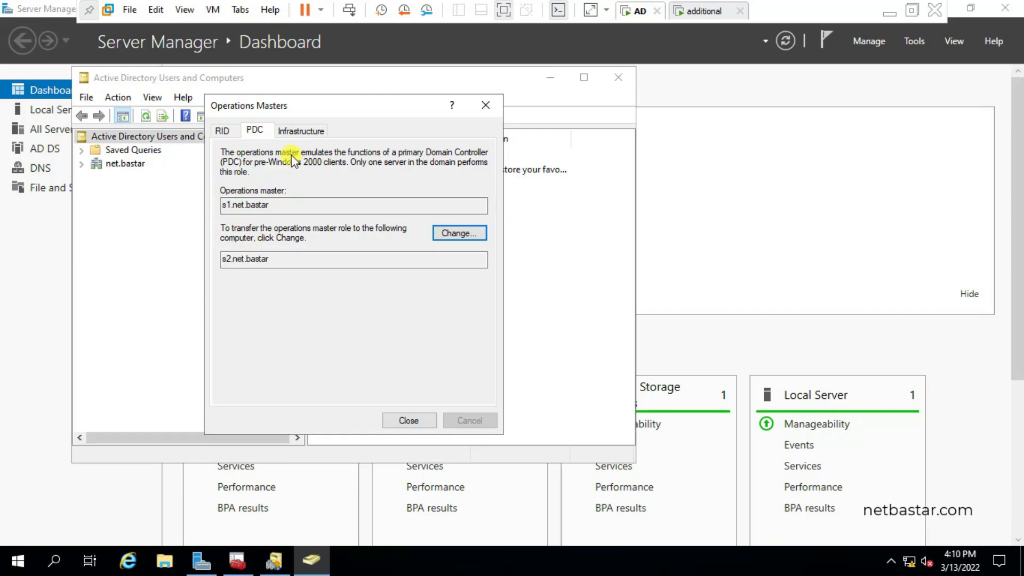
{"action": "left_click", "coordinate": [300, 132]}
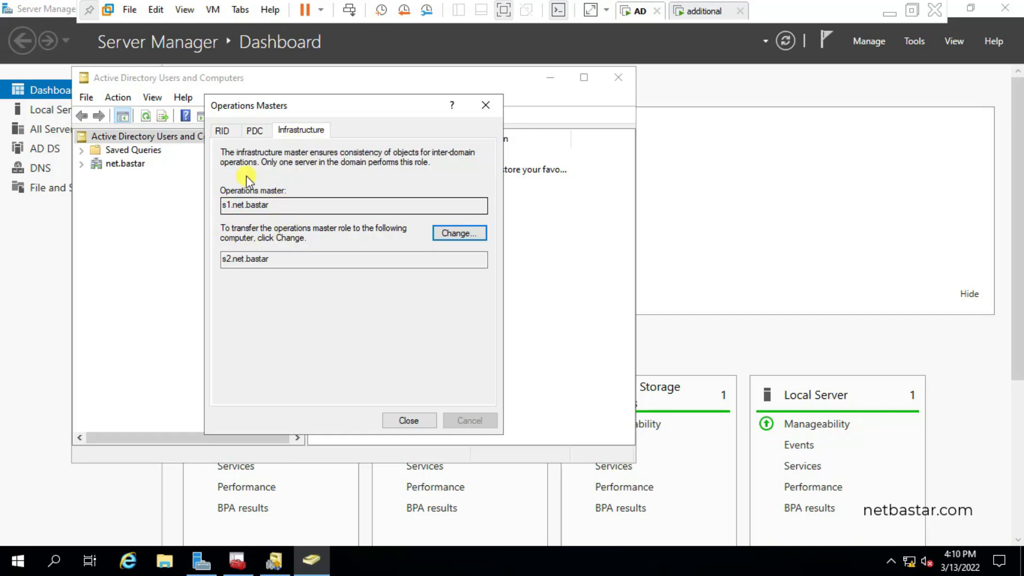
Transfer the RID master role to s2.net.bastar and check the operations master entry.
{"action": "left_click", "coordinate": [222, 131]}
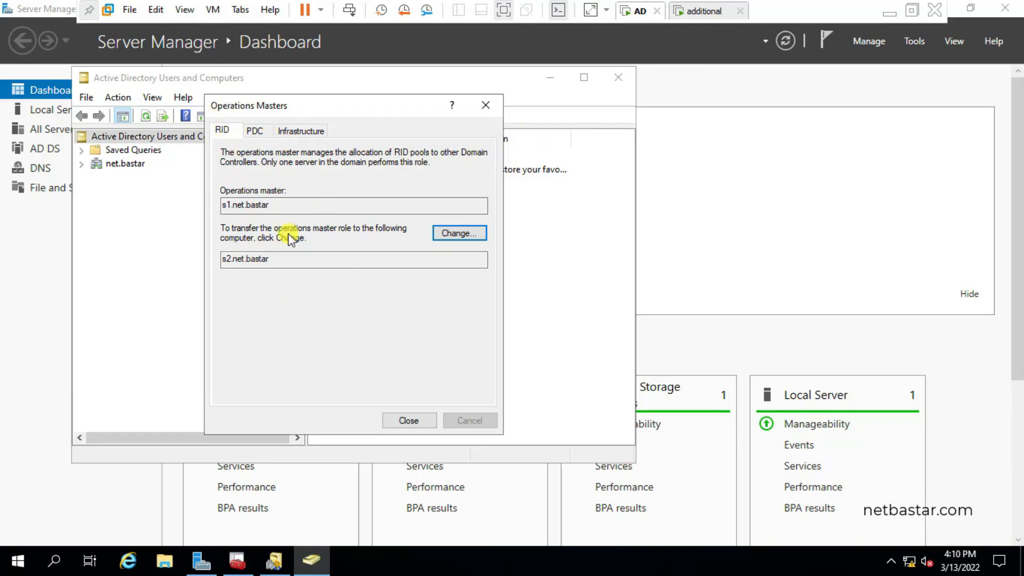
{"action": "left_click", "coordinate": [459, 235]}
{"action": "left_click", "coordinate": [554, 329]}
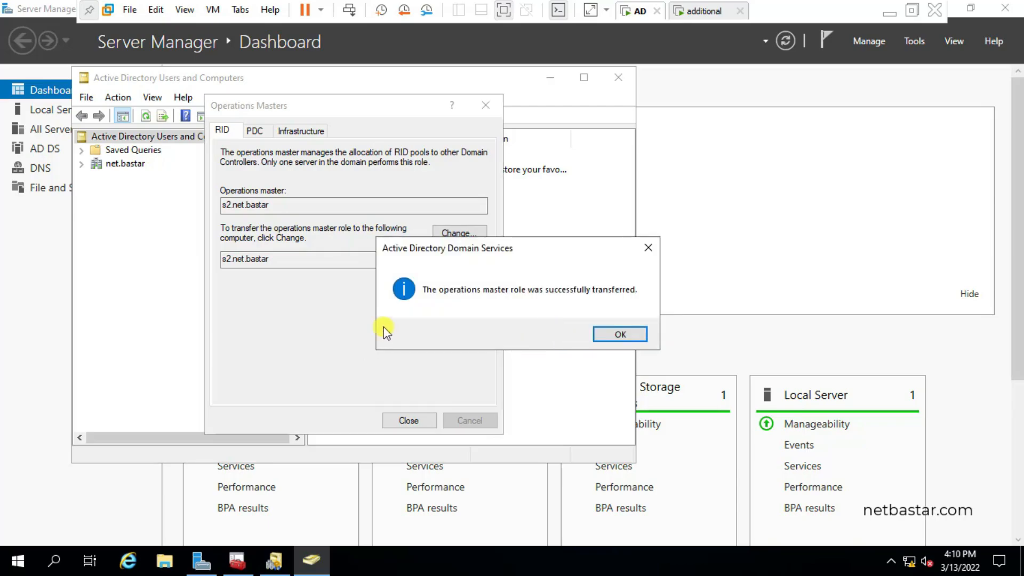
{"action": "left_click", "coordinate": [621, 334]}
{"action": "mouse_move", "coordinate": [228, 203]}
{"action": "left_mouse_down"}
{"action": "mouse_move", "coordinate": [208, 209]}
{"action": "mouse_move", "coordinate": [218, 204]}
{"action": "left_mouse_up"}
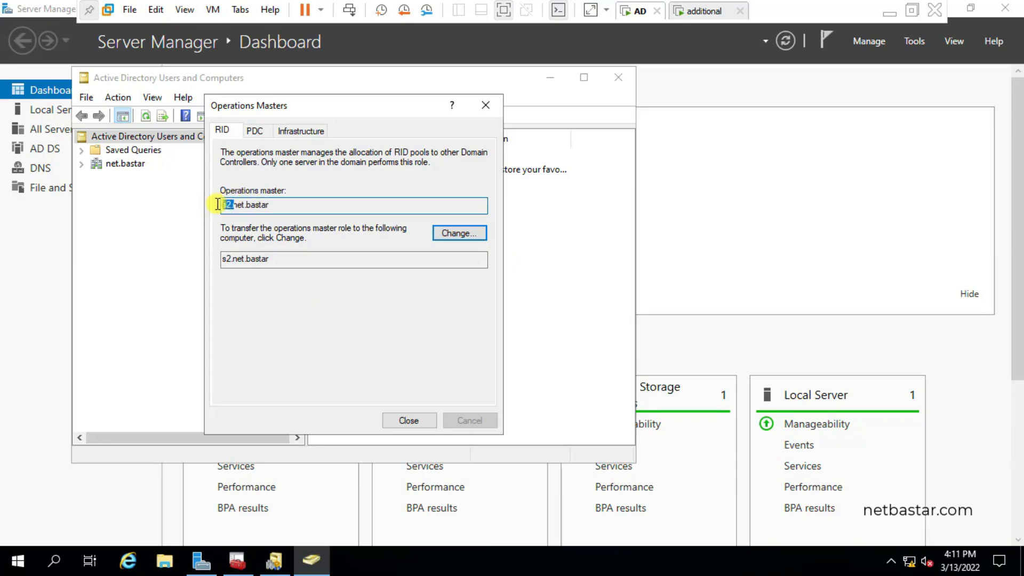
Transfer the PDC emulator role to s2.net.bastar and acknowledge the transfer.
{"action": "left_click", "coordinate": [264, 132]}
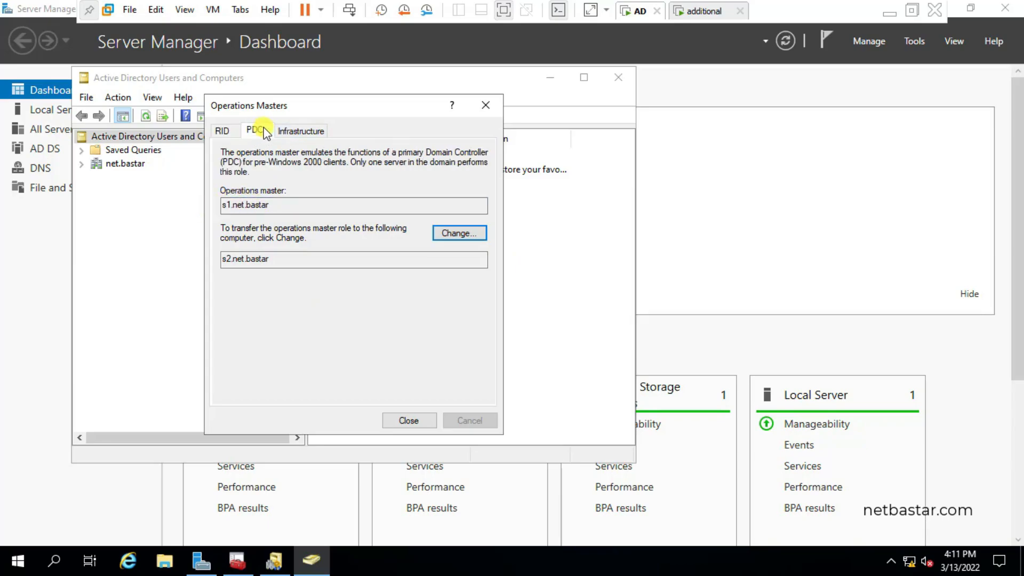
{"action": "left_click", "coordinate": [462, 233]}
{"action": "left_click", "coordinate": [569, 338]}
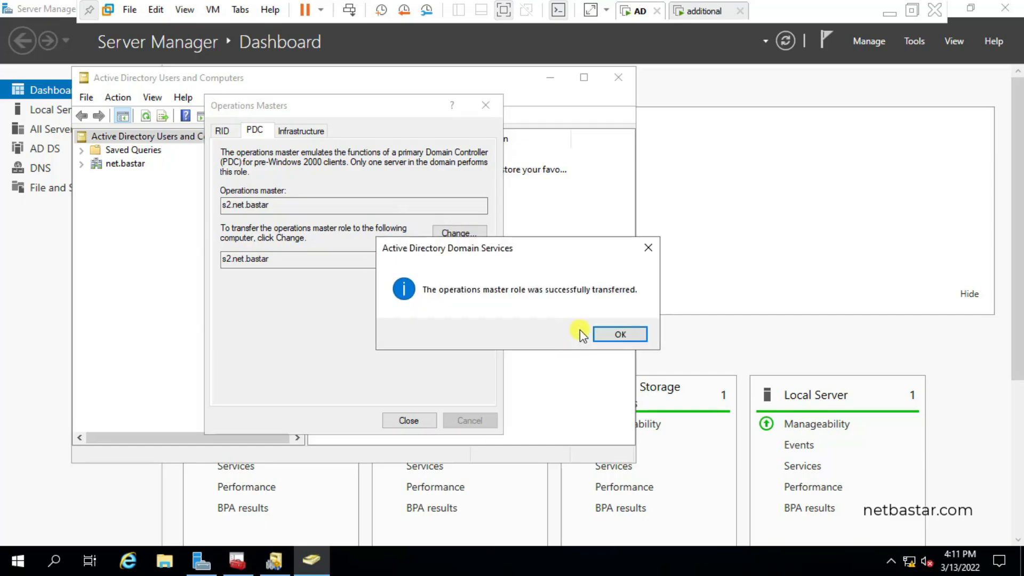
{"action": "left_click", "coordinate": [619, 334]}
Transfer the Infrastructure master role to s2.net.bastar, then close the Operations Masters dialog and Active Directory Users and Computers.
{"action": "left_click", "coordinate": [322, 127]}
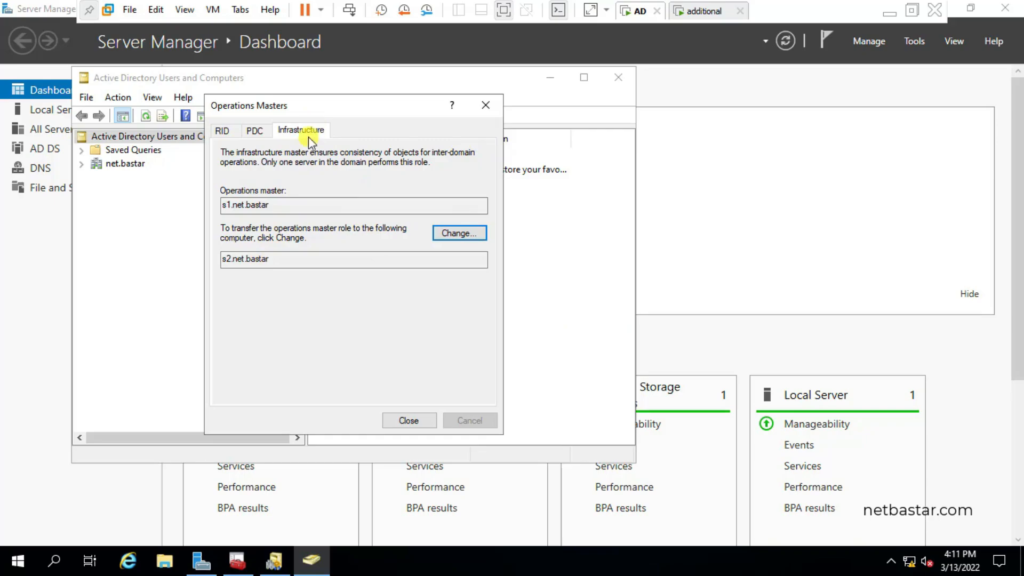
{"action": "left_click", "coordinate": [448, 233]}
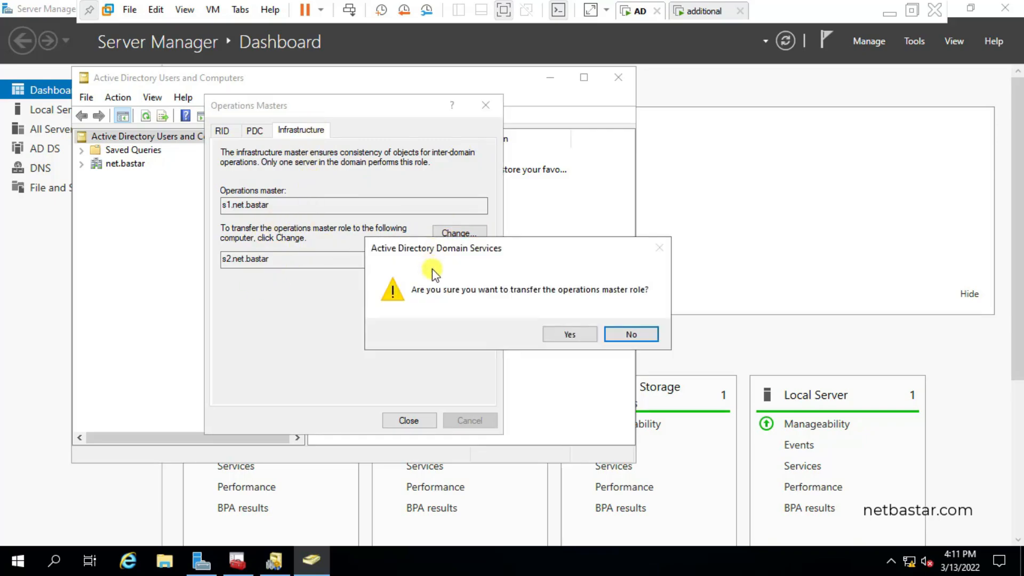
{"action": "left_click", "coordinate": [570, 334]}
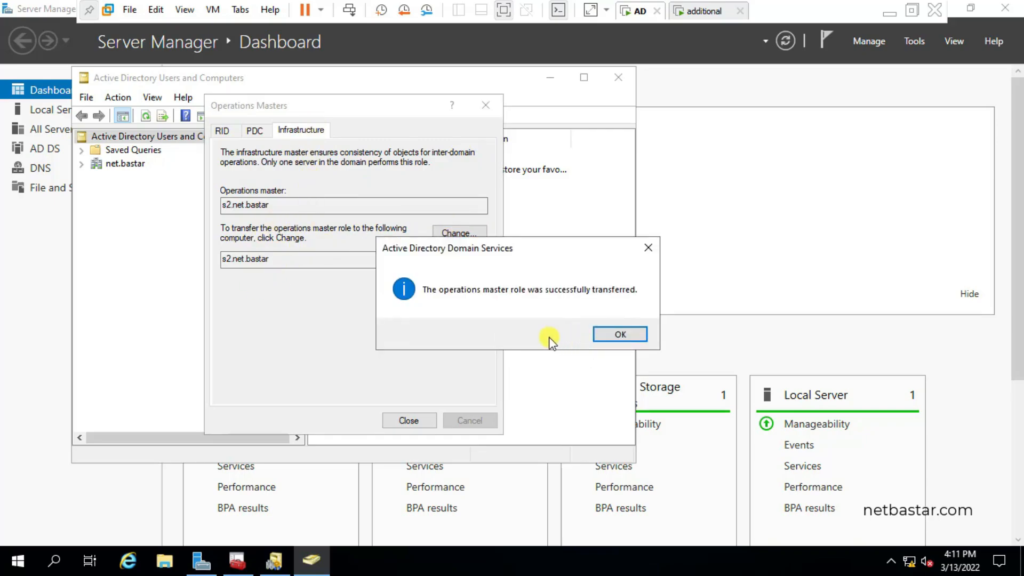
{"action": "left_click", "coordinate": [610, 335]}
{"action": "left_click_drag", "start_coordinate": [233, 206], "coordinate": [209, 208]}
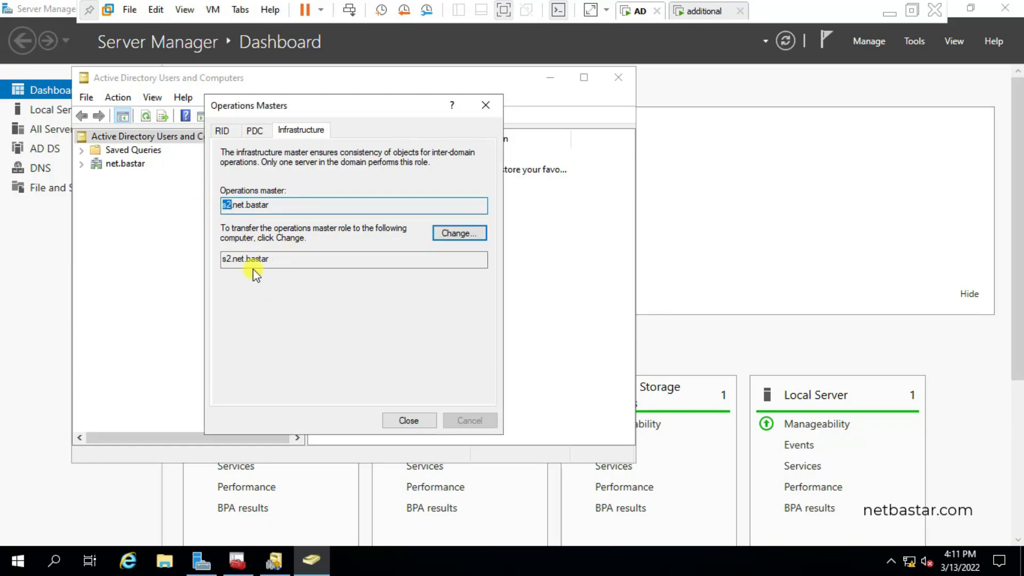
{"action": "left_click", "coordinate": [432, 420]}
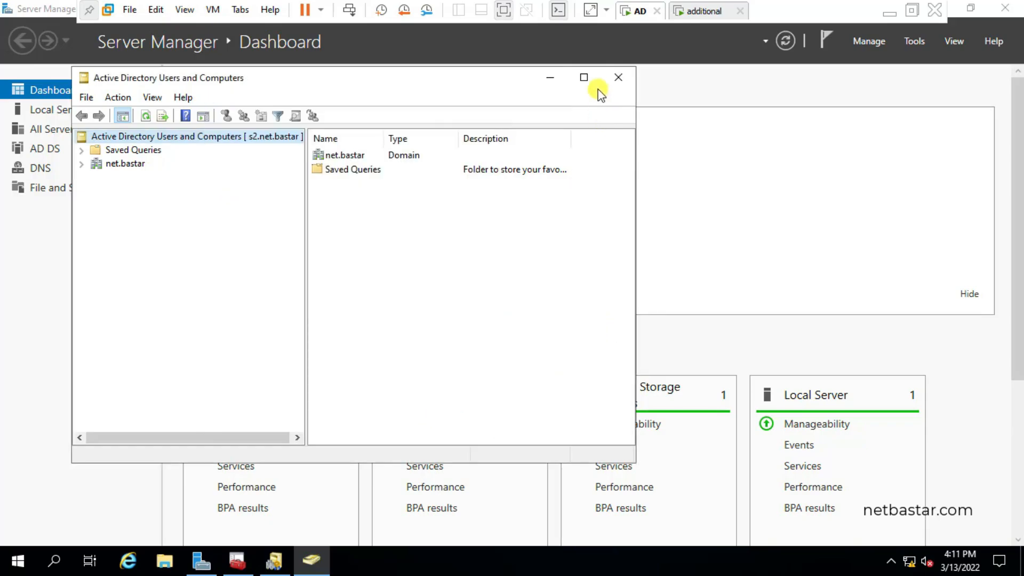
{"action": "left_click", "coordinate": [617, 78]}
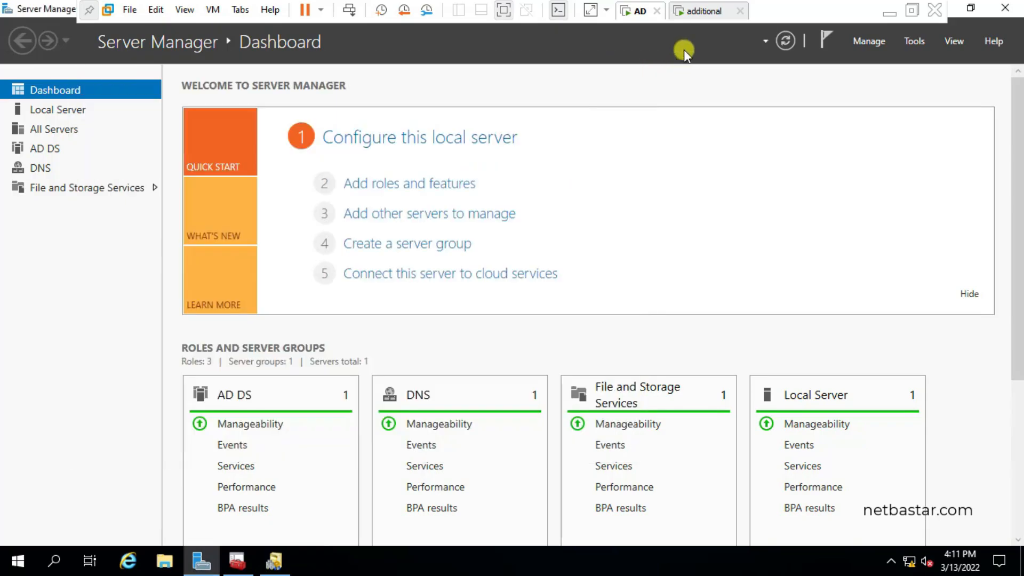
Switch to the additional virtual machine and open the Operations Masters settings in Active Directory Users and Computers.
{"action": "left_click", "coordinate": [703, 11]}
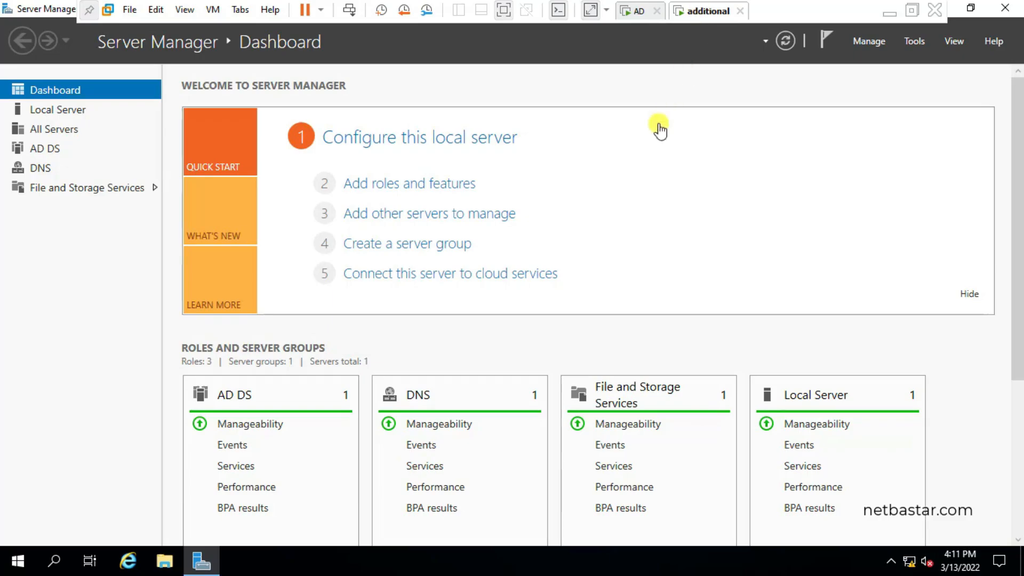
{"action": "left_click", "coordinate": [913, 42]}
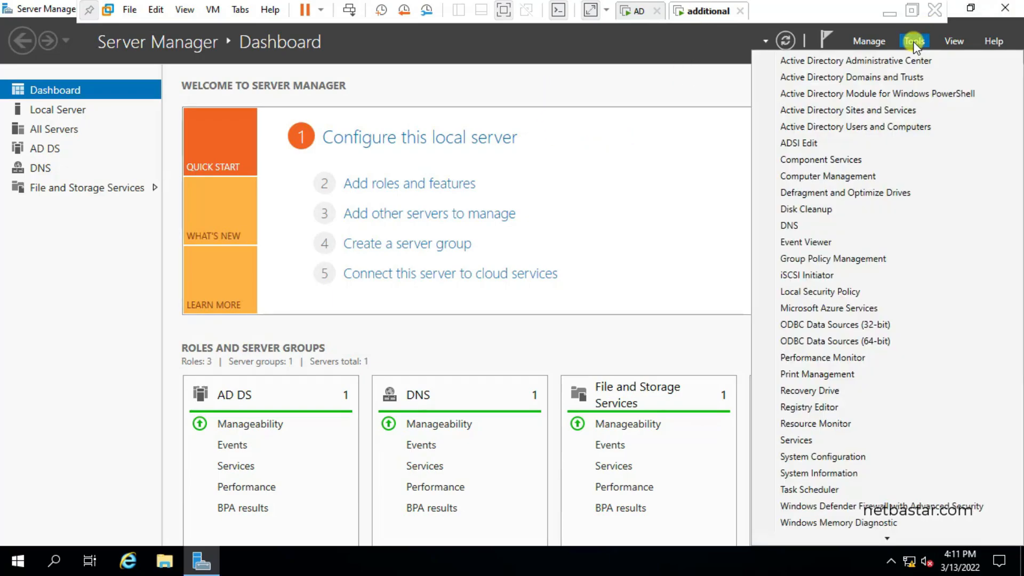
{"action": "left_click", "coordinate": [836, 128]}
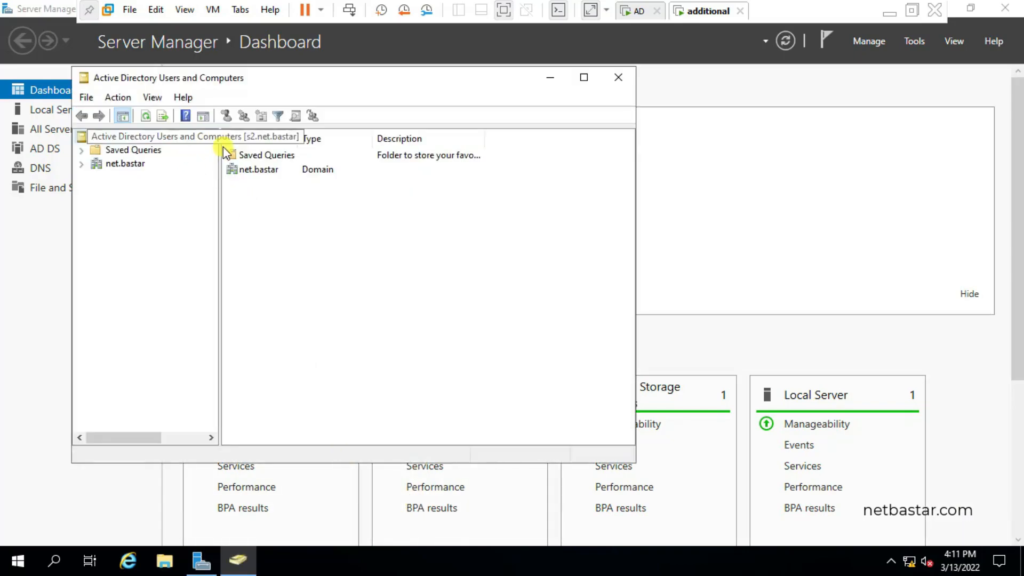
{"action": "right_click", "coordinate": [170, 136]}
{"action": "mouse_move", "coordinate": [338, 182]}
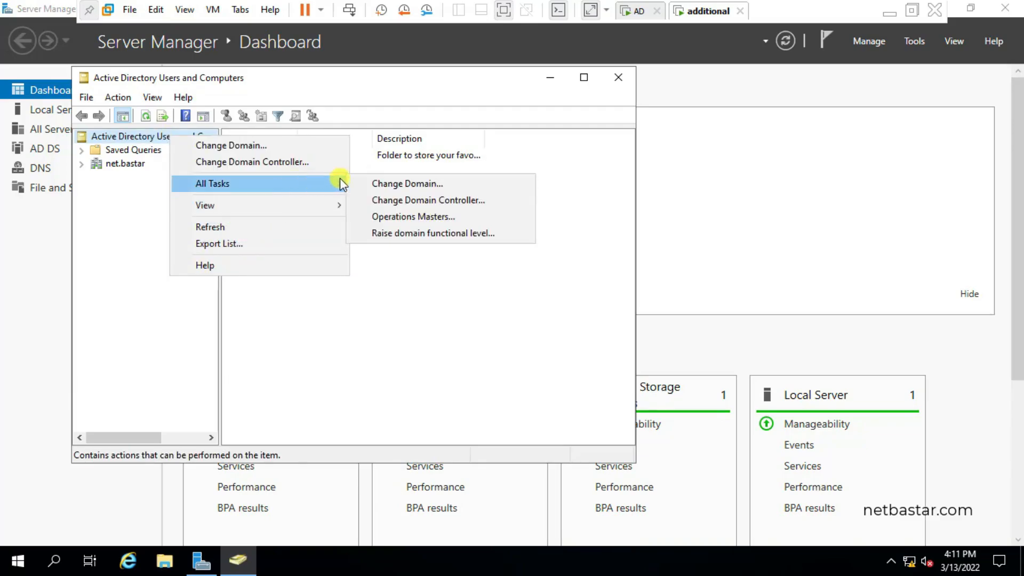
{"action": "left_click", "coordinate": [424, 221]}
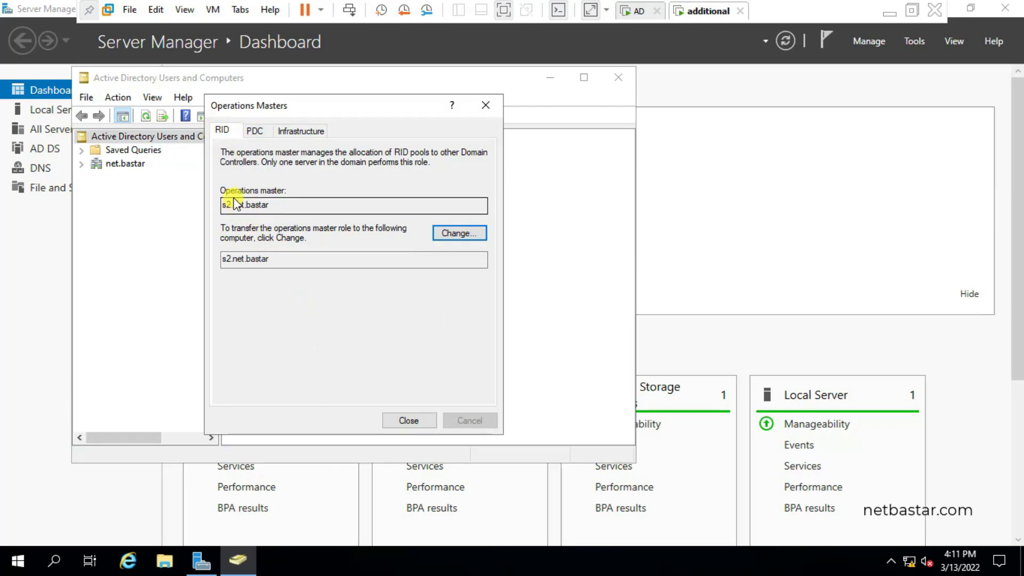
Check the RID, PDC and Infrastructure masters on the additional server, and close the Operations Masters dialog.
{"action": "left_click_drag", "start_coordinate": [232, 206], "coordinate": [212, 205]}
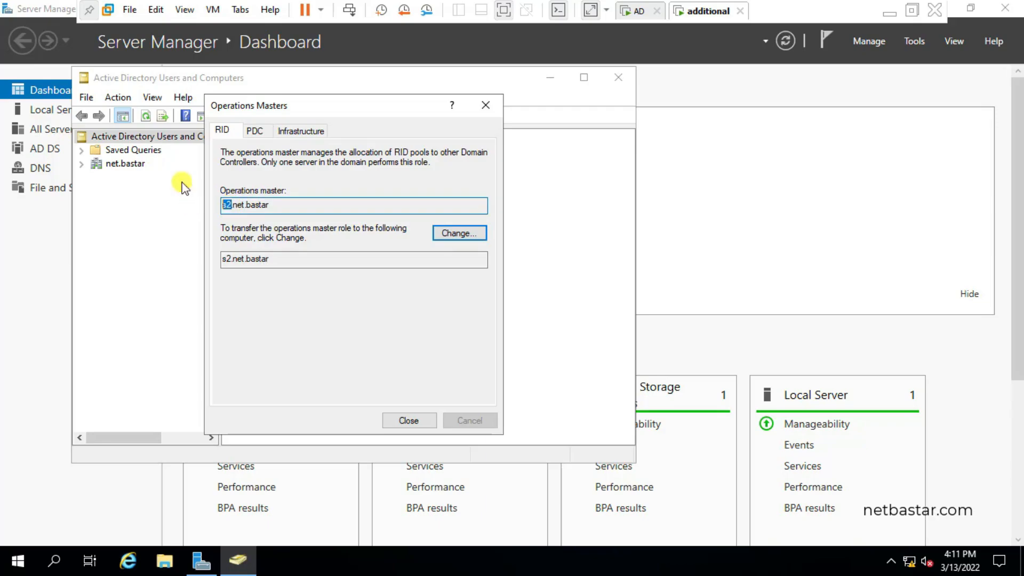
{"action": "left_click", "coordinate": [254, 130]}
{"action": "left_click", "coordinate": [323, 131]}
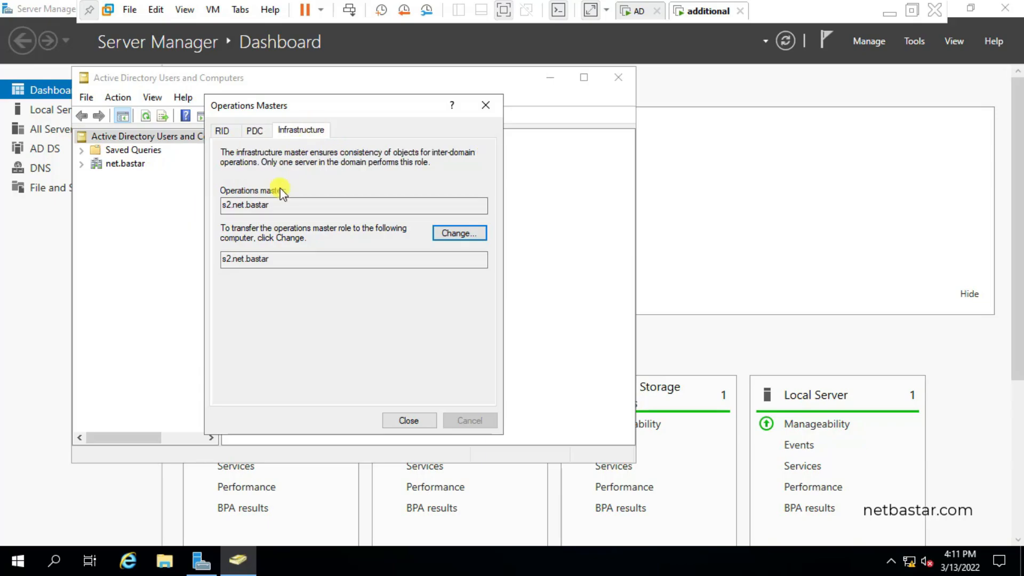
{"action": "left_click", "coordinate": [420, 424]}
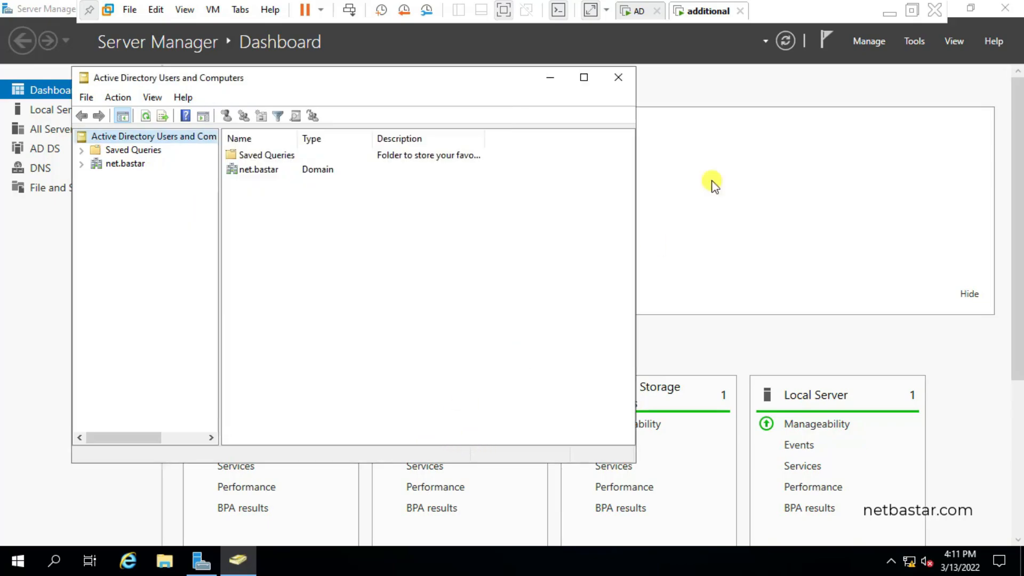
{"action": "left_click", "coordinate": [913, 40]}
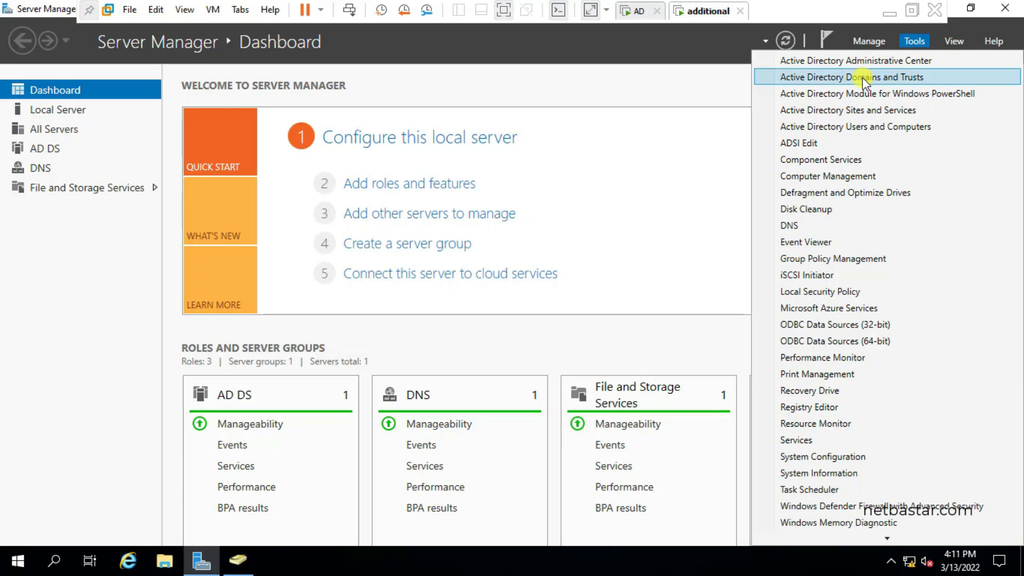
{"action": "left_click", "coordinate": [712, 79]}
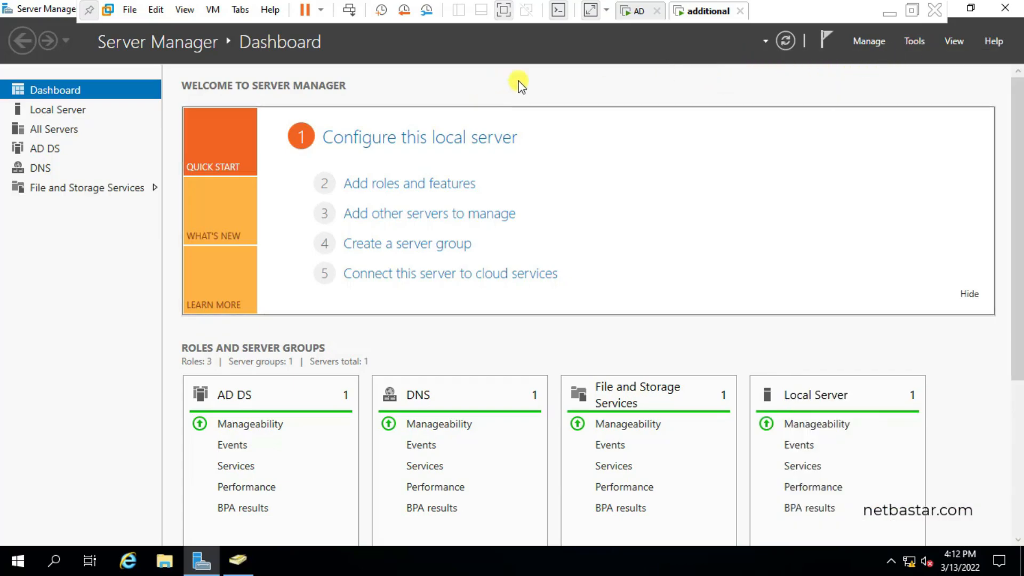
Register the schema management library on the additional server by running regsvr32 schmmgmt.dll, and acknowledge the result.
{"action": "left_click", "coordinate": [54, 560]}
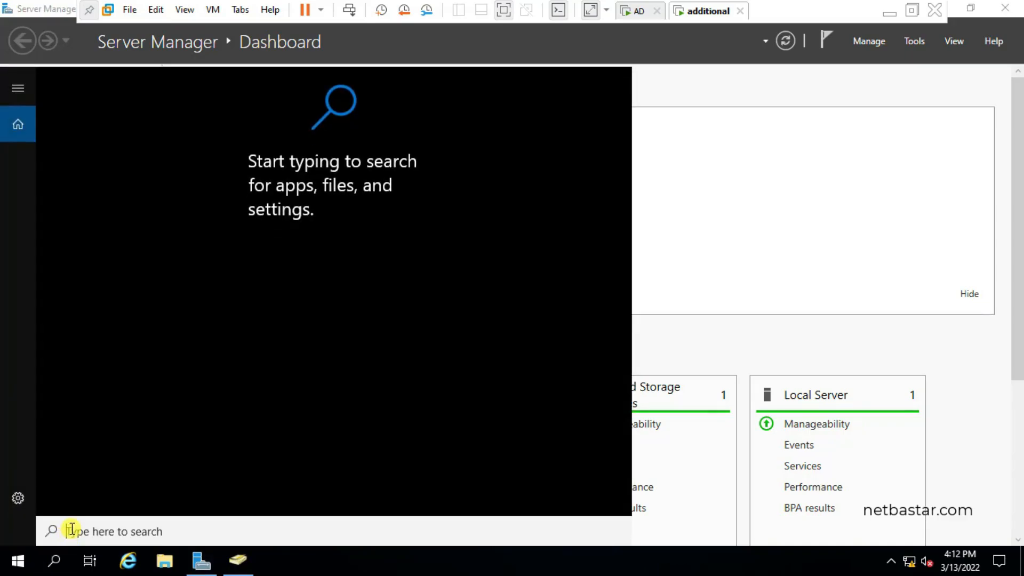
{"action": "type", "text": "run"}
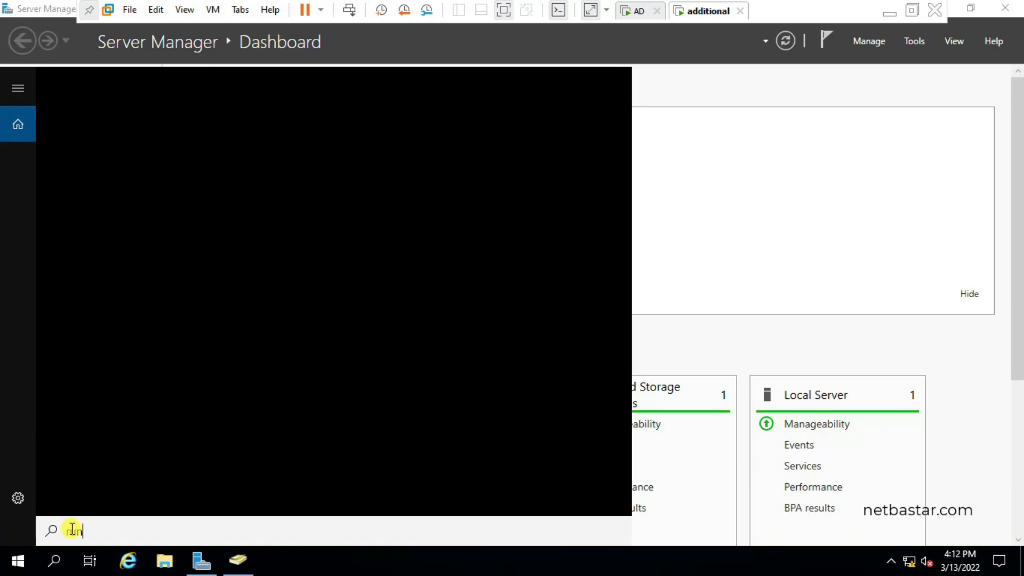
{"action": "key", "text": "Return"}
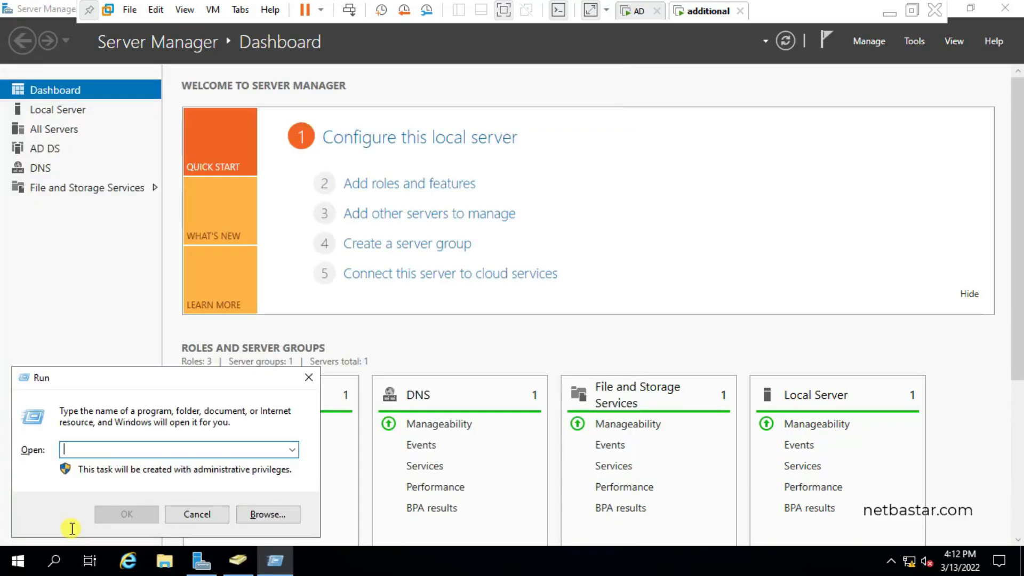
{"action": "type", "text": "regsvr32 sc"}
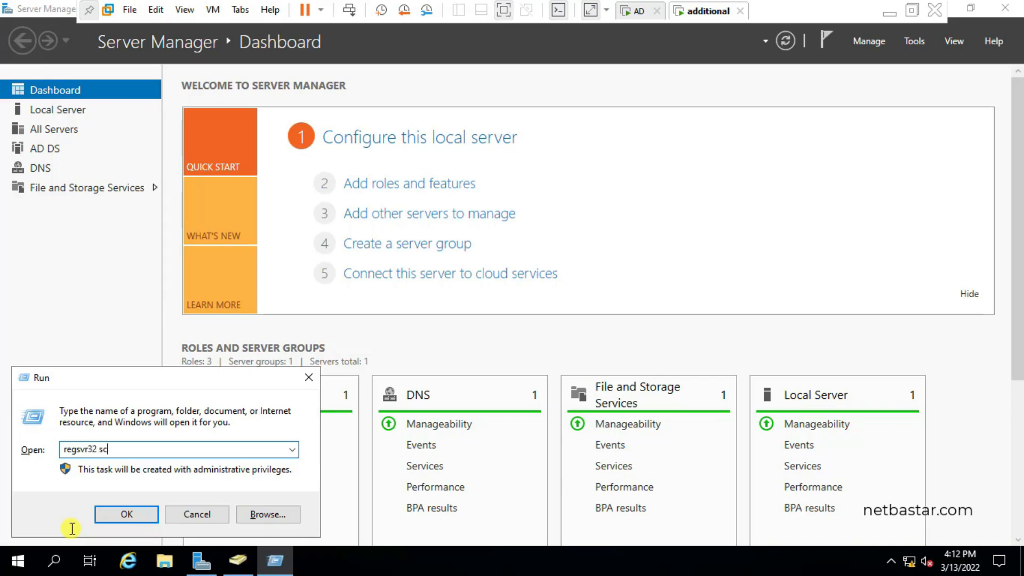
{"action": "type", "text": "mgmt.dll"}
{"action": "key", "text": "Return"}
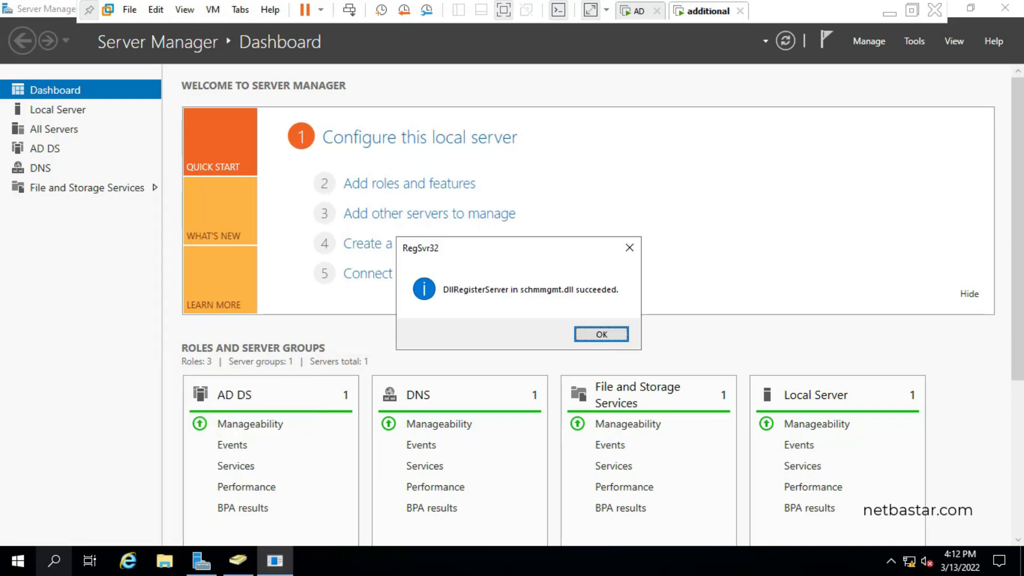
{"action": "left_click", "coordinate": [589, 335]}
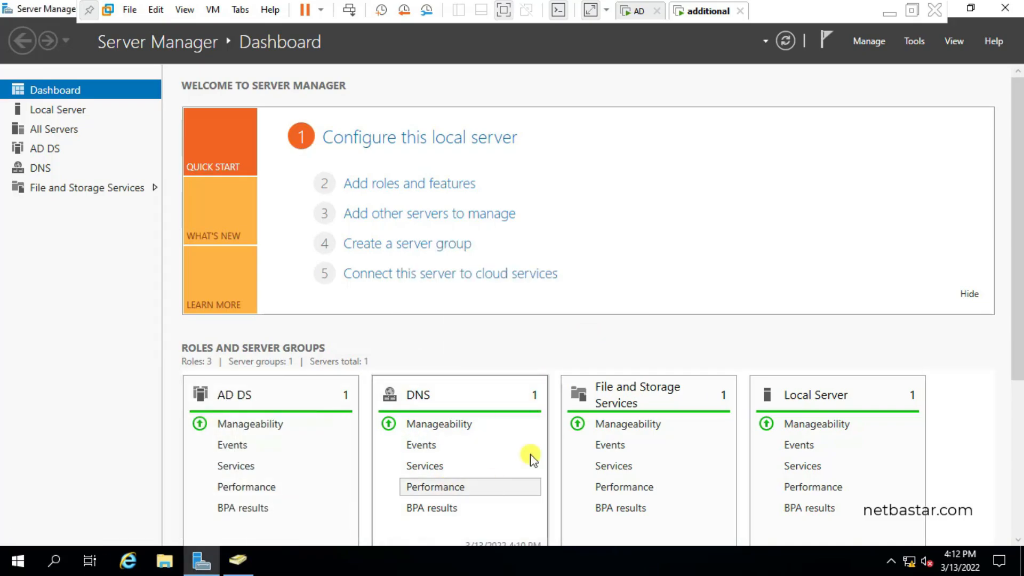
Open an empty Microsoft Management Console on the additional server by running mmc.
{"action": "left_click", "coordinate": [54, 562]}
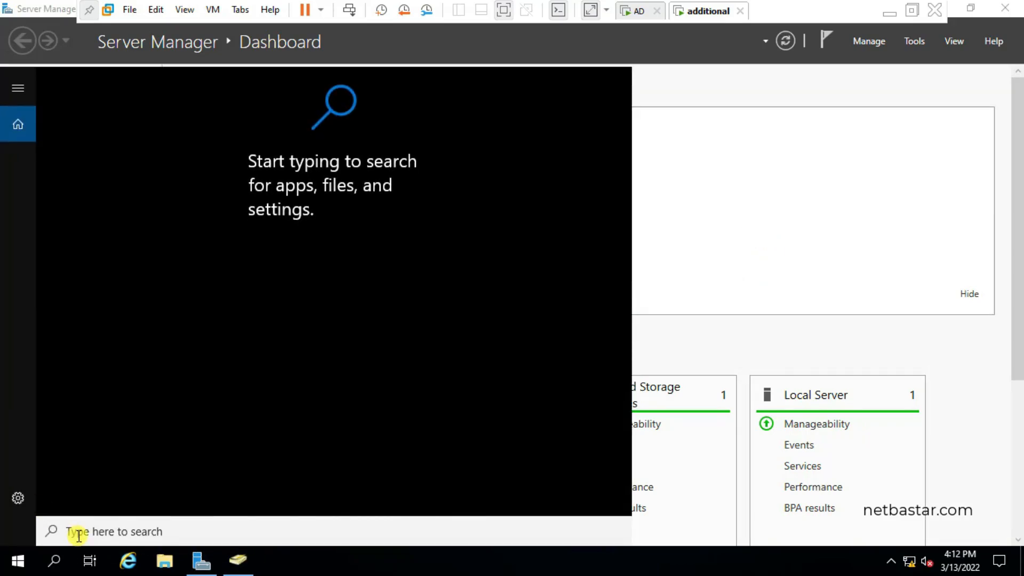
{"action": "type", "text": "run"}
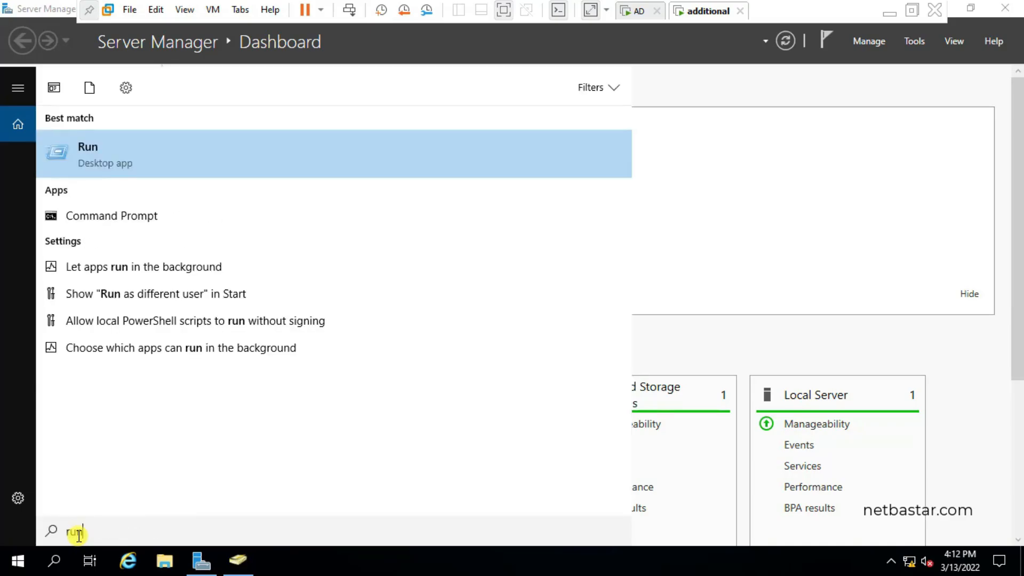
{"action": "key", "text": "Return"}
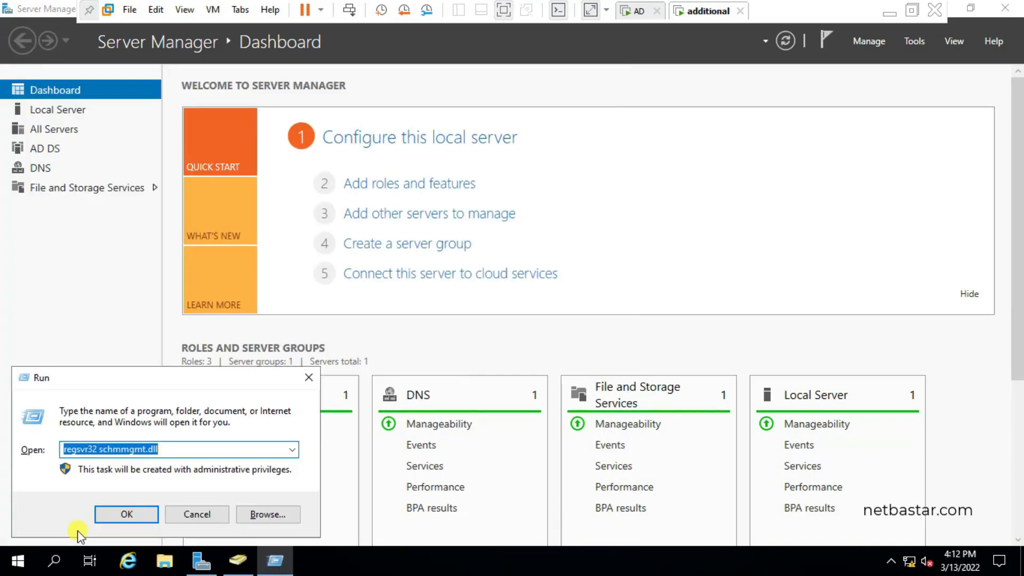
{"action": "type", "text": "mmc"}
{"action": "left_click", "coordinate": [126, 513]}
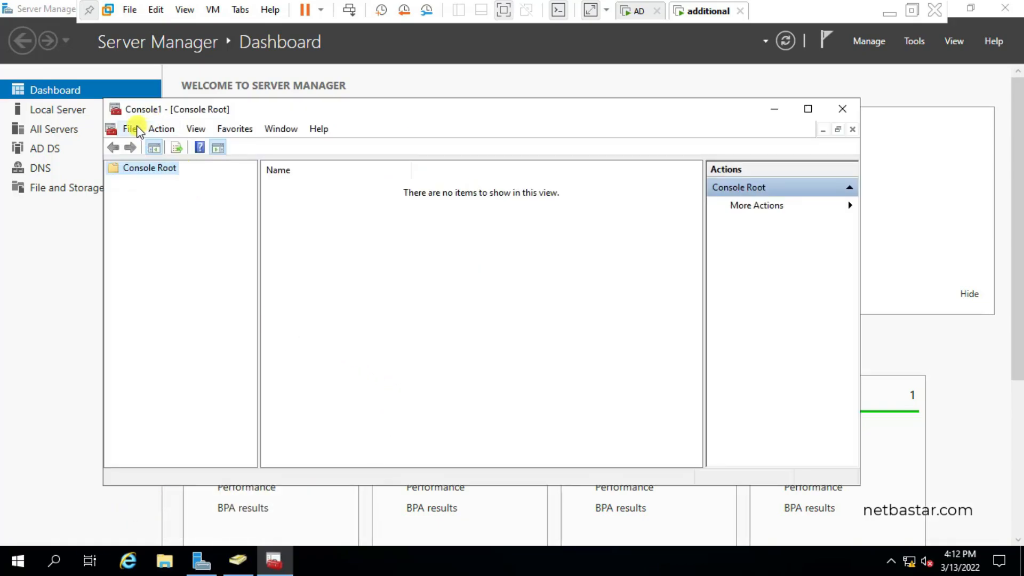
Add the Active Directory Schema snap-in to the console root.
{"action": "left_click", "coordinate": [130, 129]}
{"action": "left_click", "coordinate": [178, 219]}
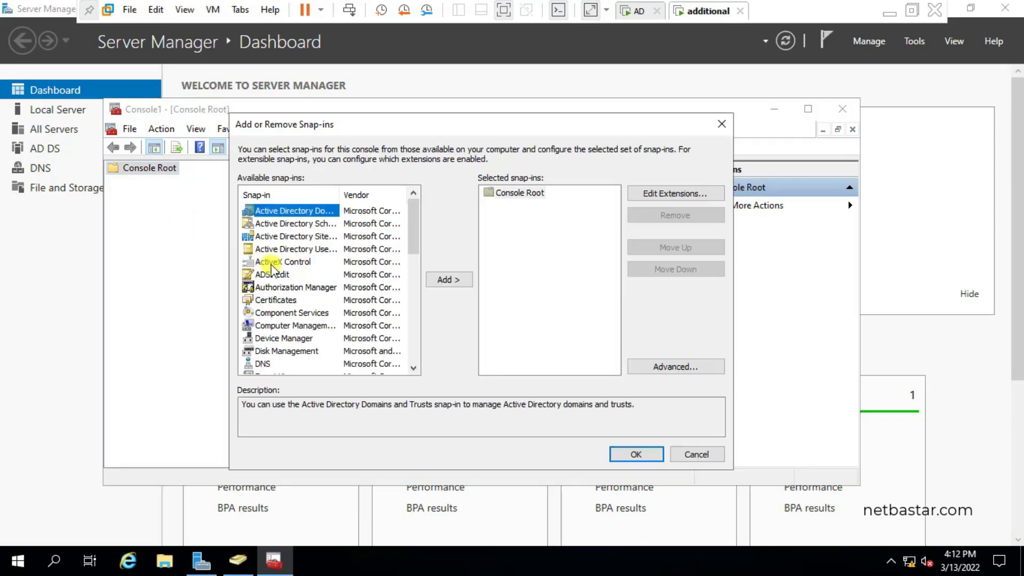
{"action": "left_click", "coordinate": [292, 224]}
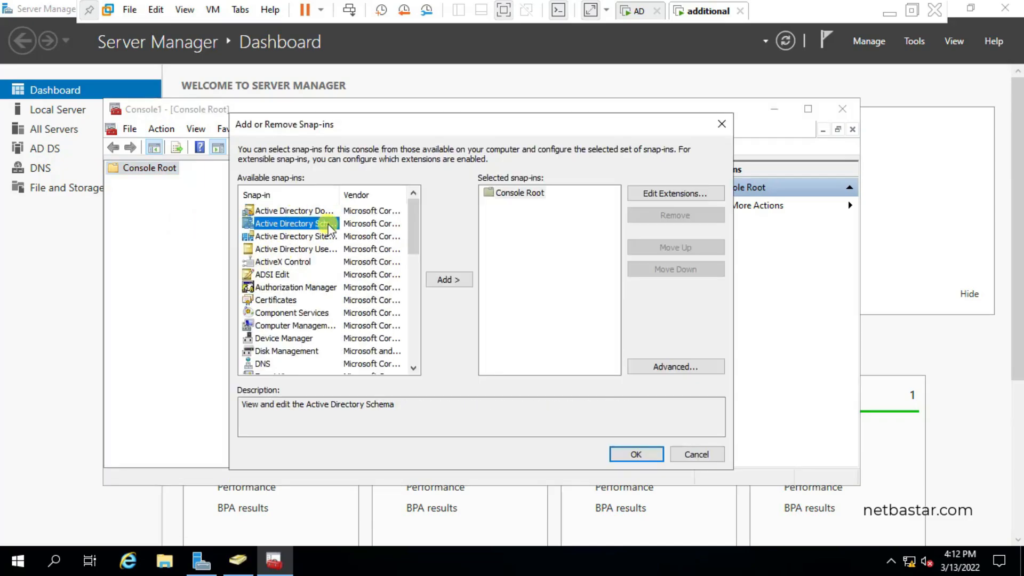
{"action": "left_click", "coordinate": [449, 280]}
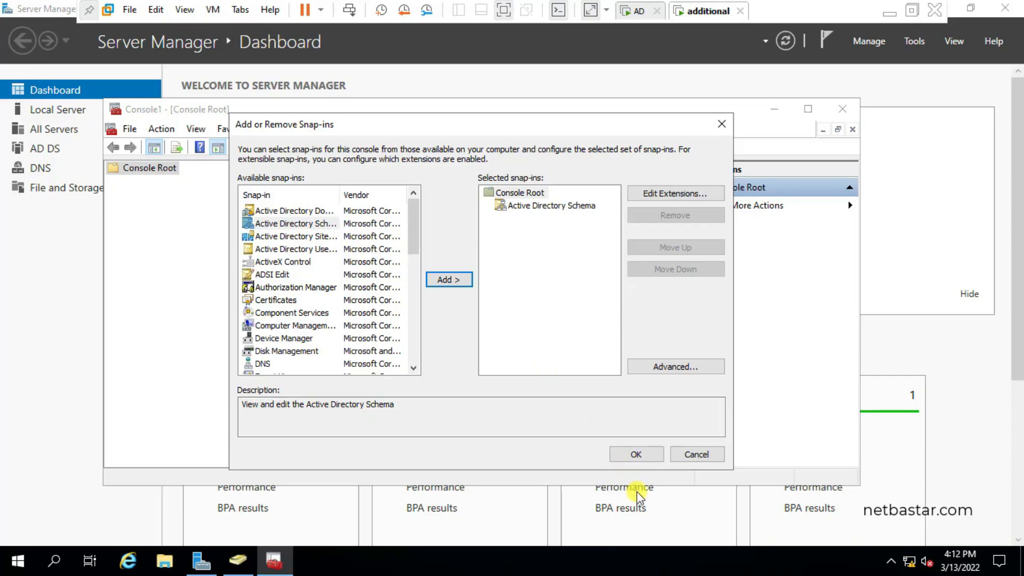
{"action": "left_click", "coordinate": [642, 451]}
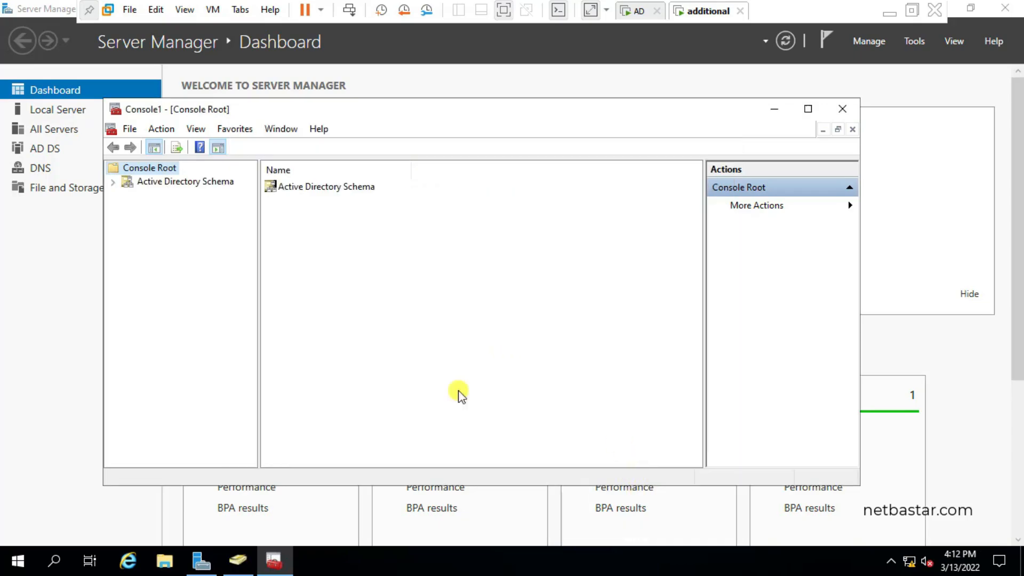
Check the current schema master in the Operations Master settings of Active Directory Schema.
{"action": "left_click", "coordinate": [136, 182]}
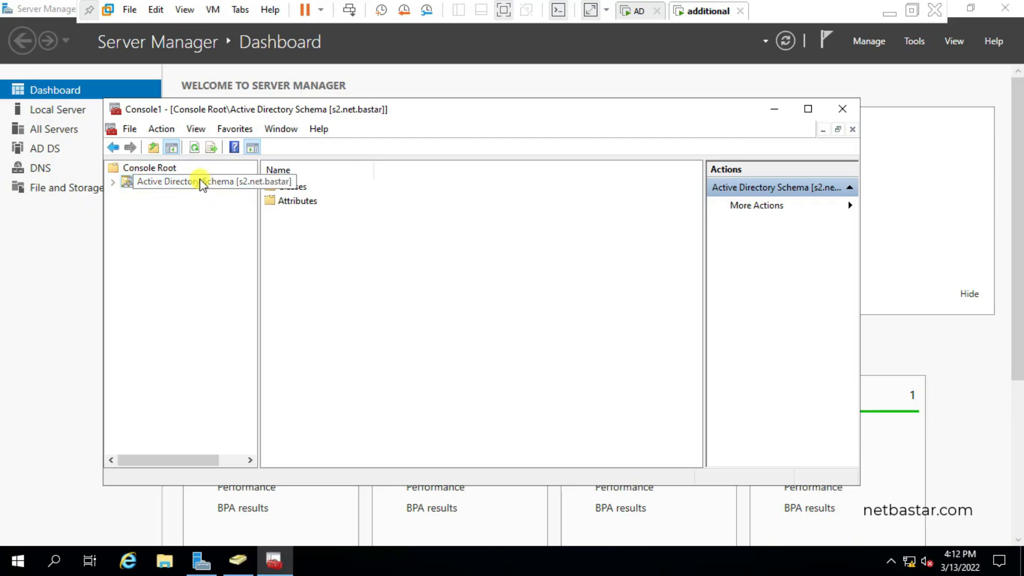
{"action": "right_click", "coordinate": [202, 182]}
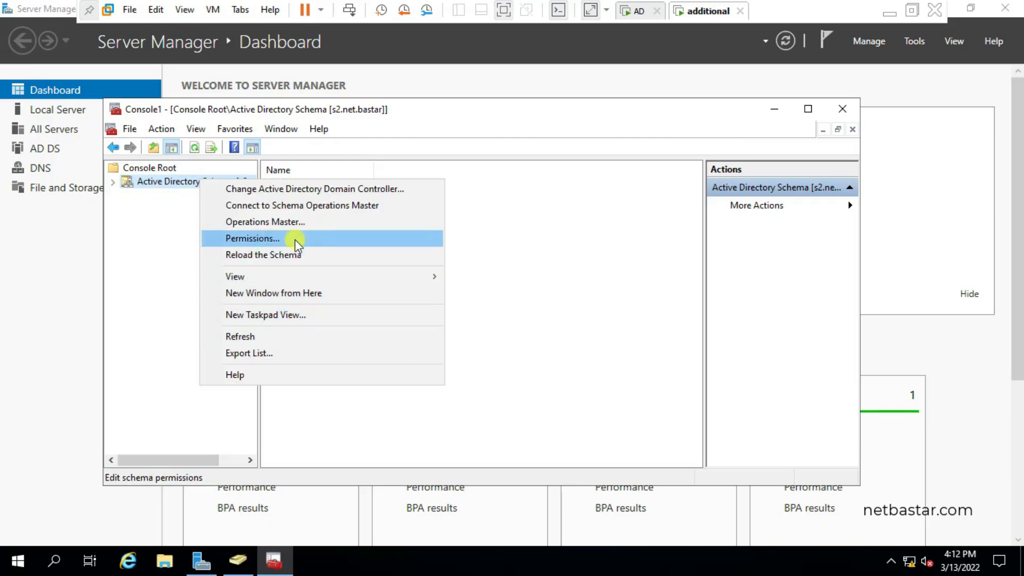
{"action": "left_click", "coordinate": [270, 221]}
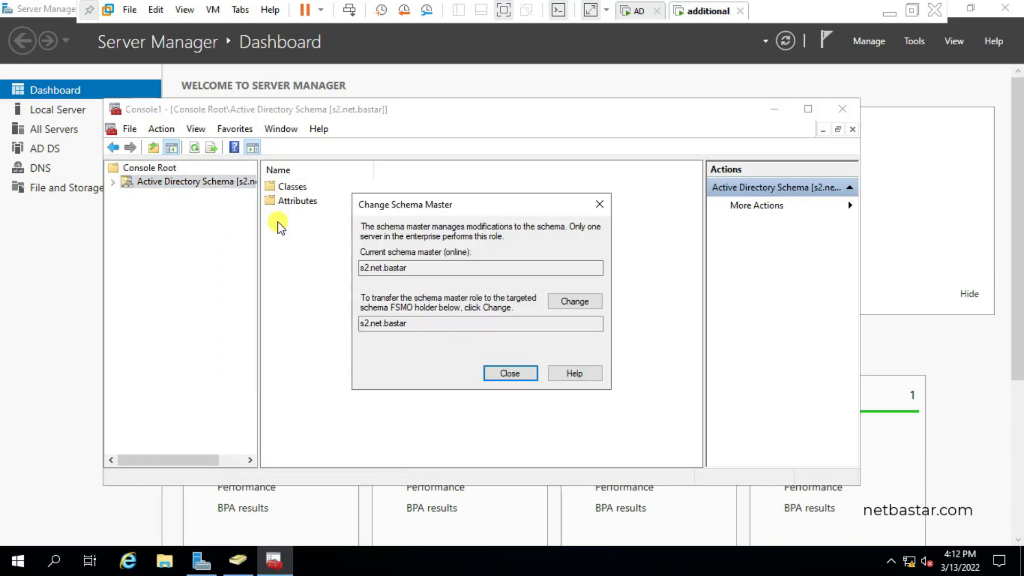
{"action": "left_click_drag", "start_coordinate": [375, 268], "coordinate": [337, 267]}
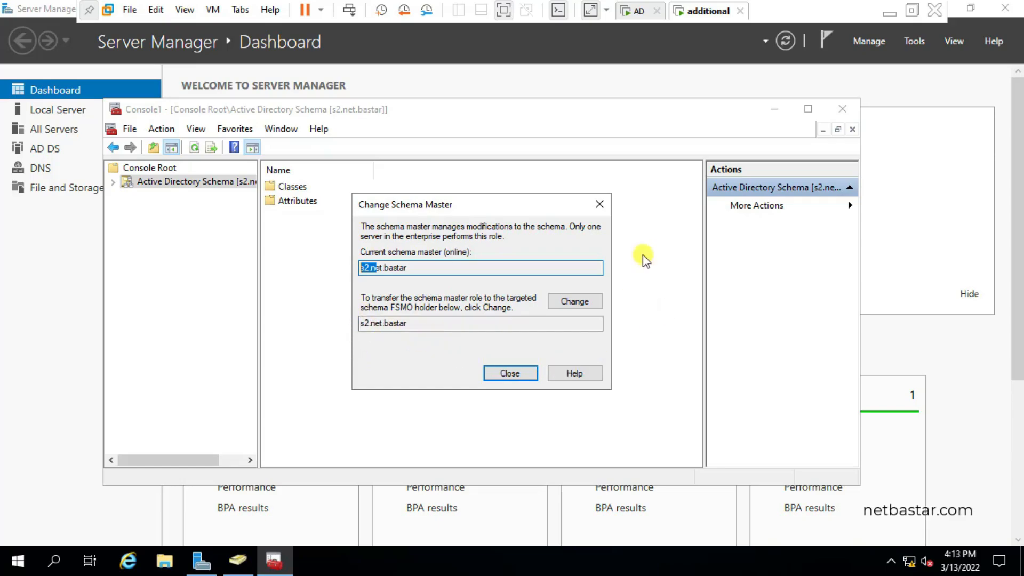
Exit the virtual machine's full-screen view, switch to PowerPoint and review the FSMO roles transfer procedure on slide 195.
{"action": "left_click", "coordinate": [505, 11]}
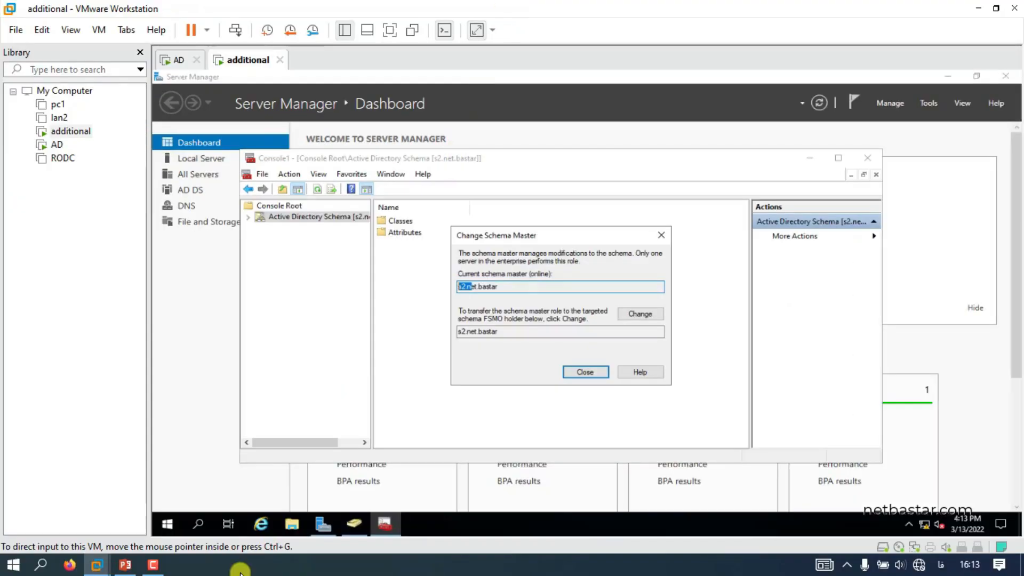
{"action": "left_click", "coordinate": [125, 564]}
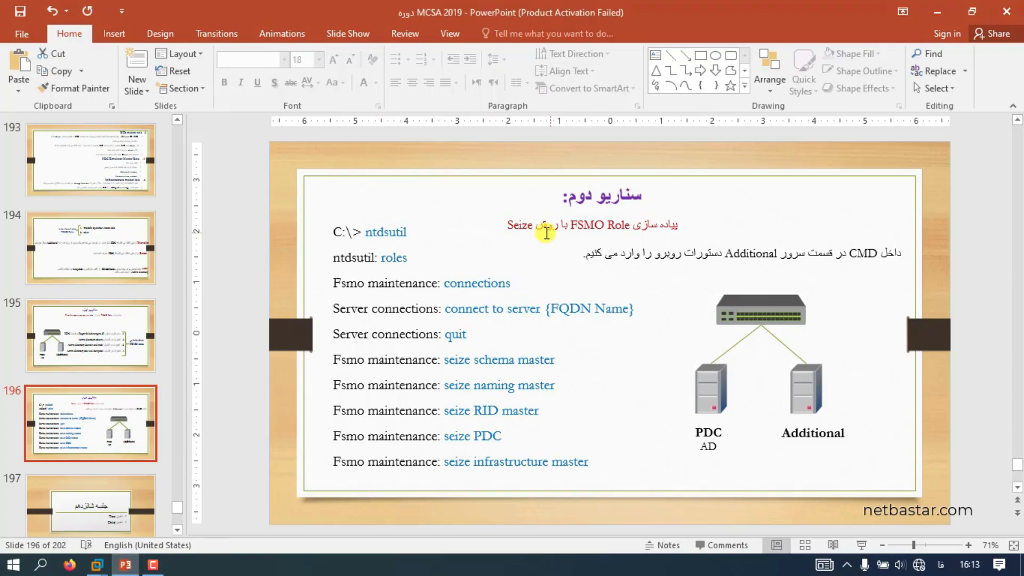
{"action": "left_click", "coordinate": [119, 327]}
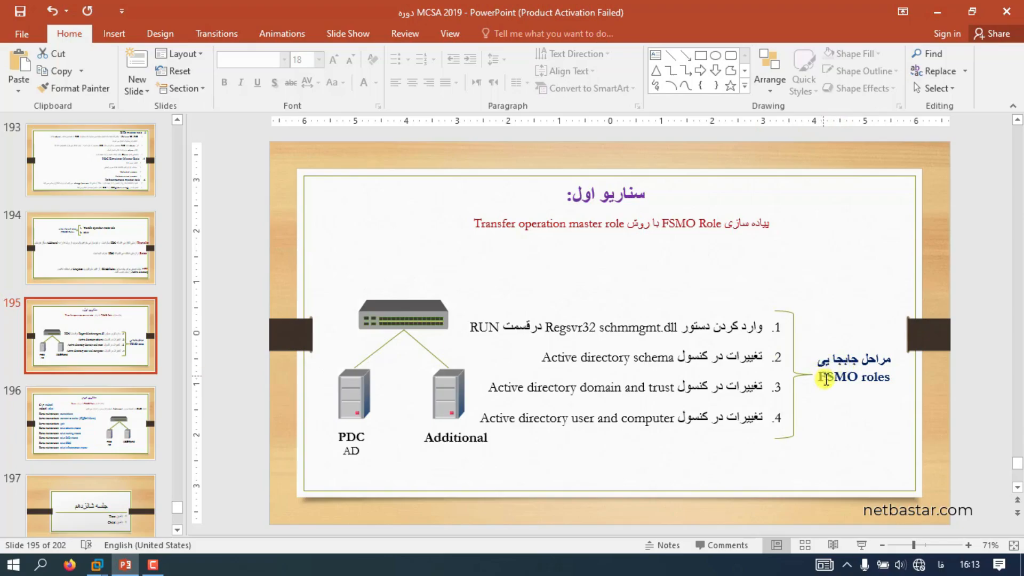
{"action": "left_click_drag", "start_coordinate": [818, 377], "coordinate": [889, 377]}
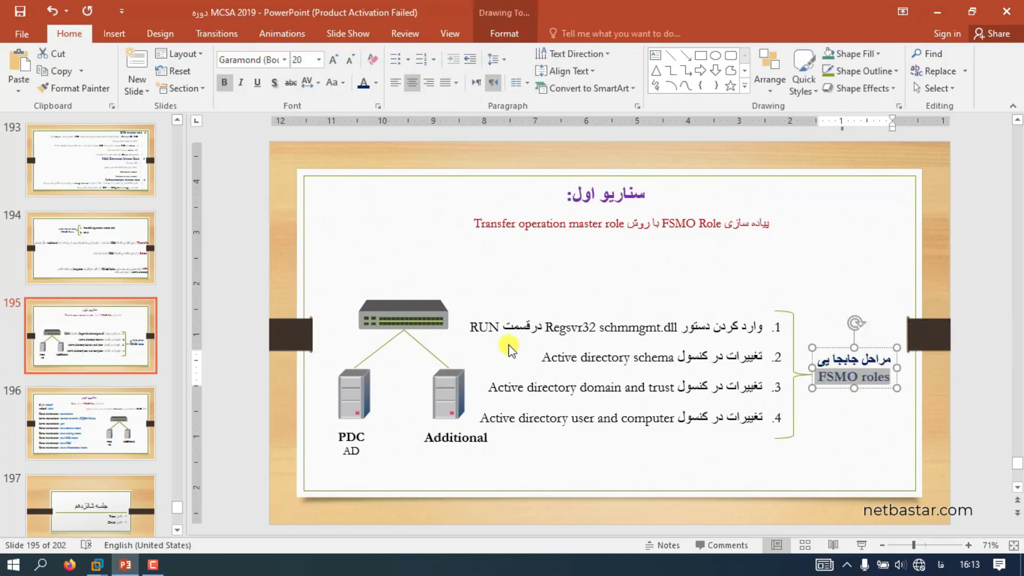